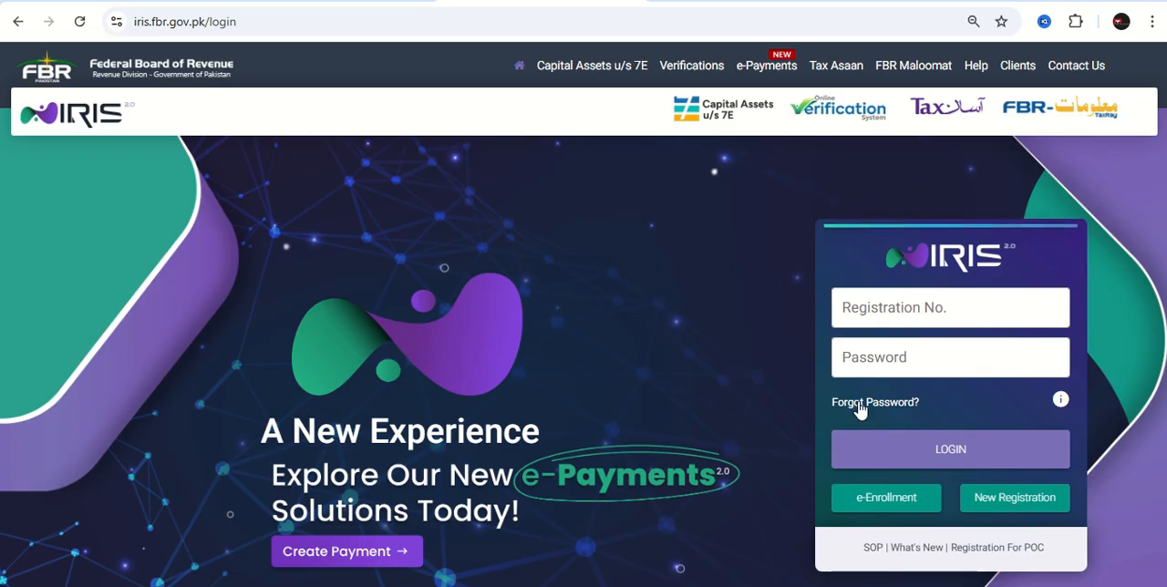
Log in to the taxpayer account by entering the registration number and account password.
click(866, 366)
text(••••••••••)
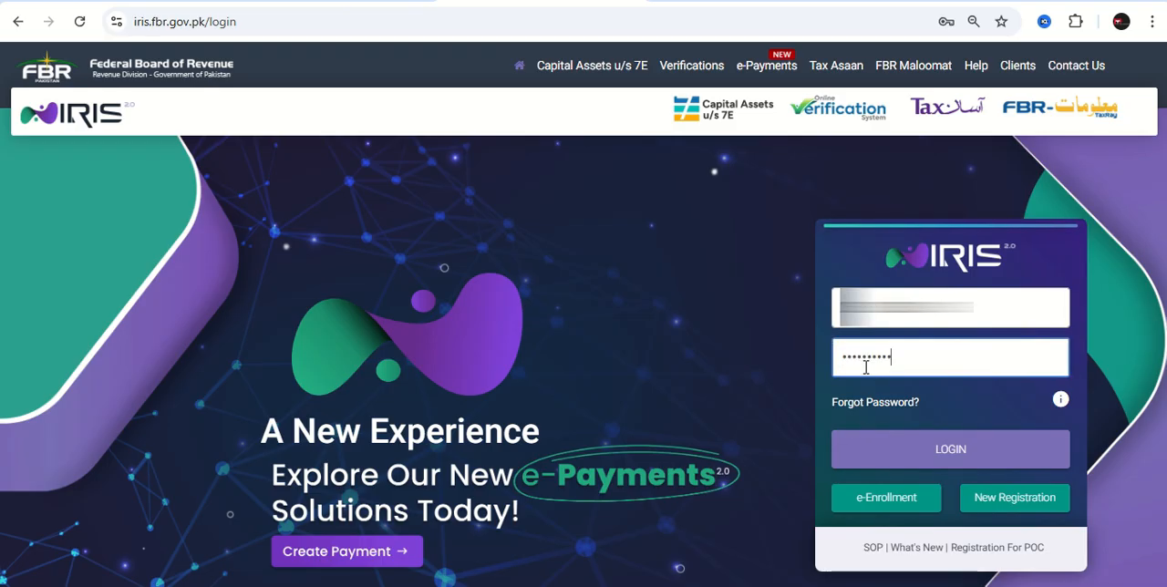
click(915, 453)
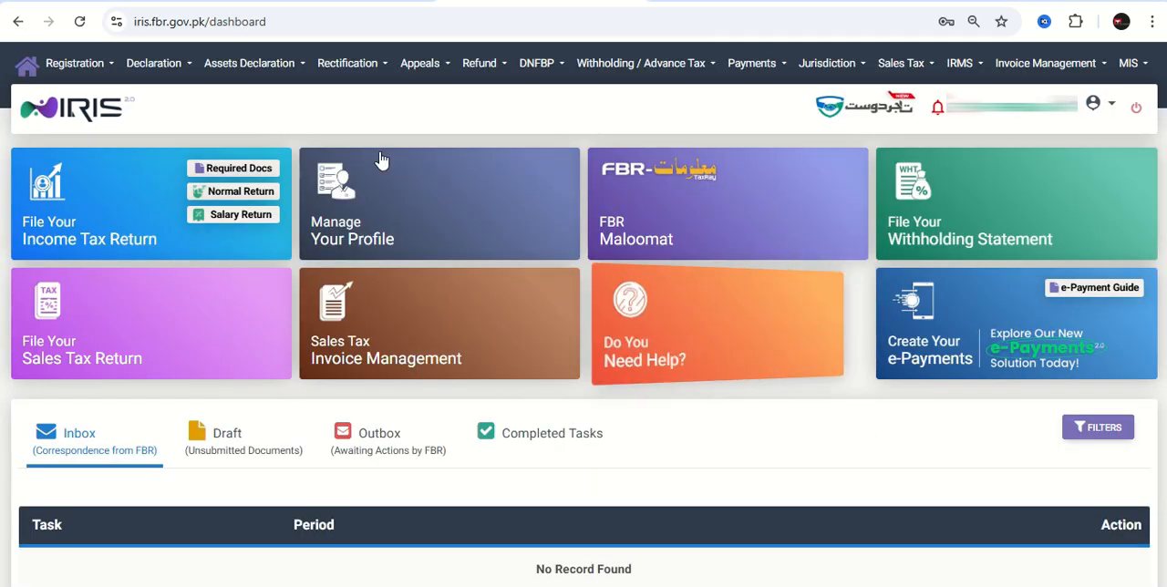
Open the 181 (Form of Registration Filed Voluntarily) (Income Tax) and start naming the new registration.
click(60, 72)
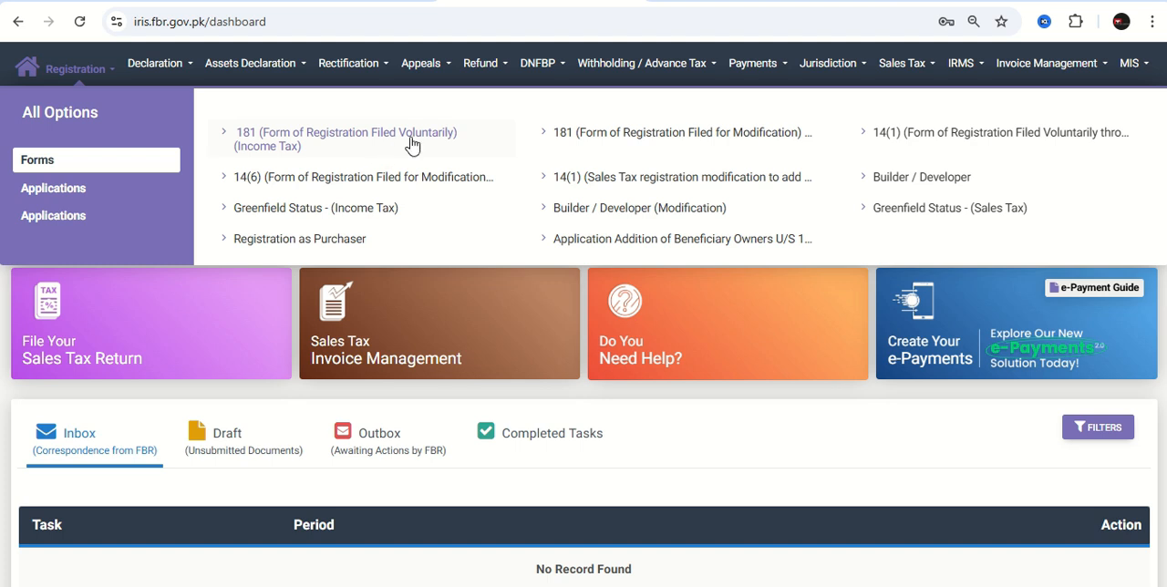
click(318, 146)
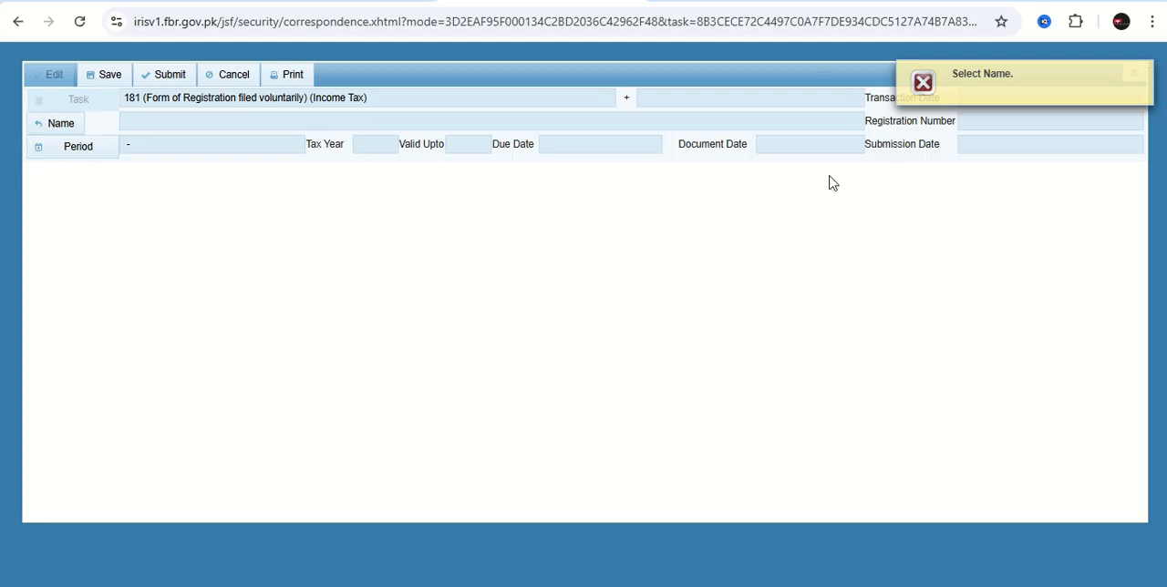
click(53, 127)
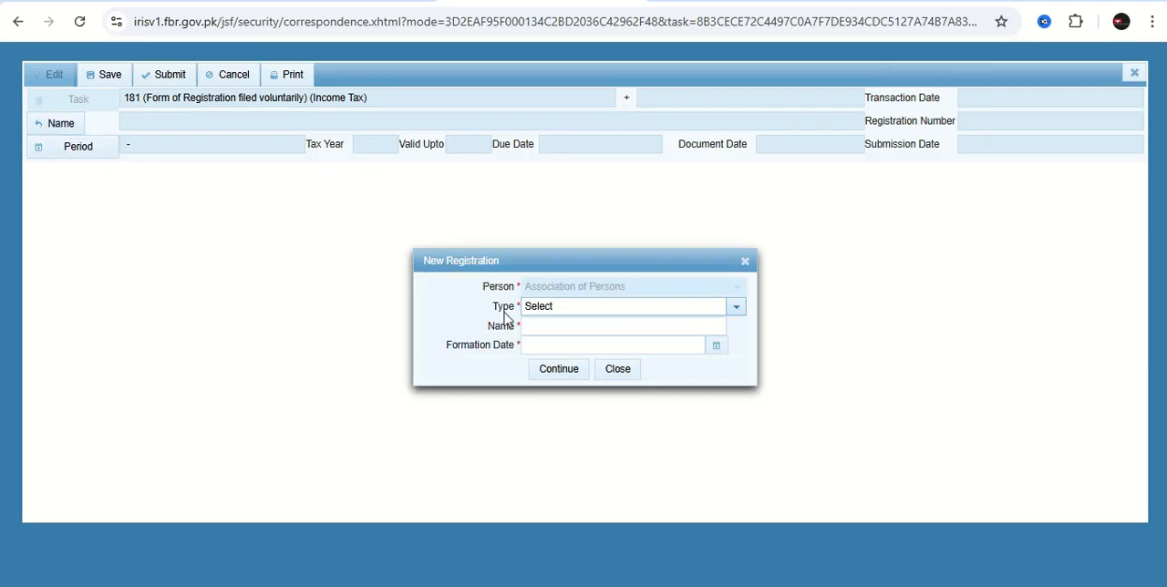
Create the new registration with type Association of Persons, name "ABC comsultants" and formation date 20-Jan-2025.
click(738, 310)
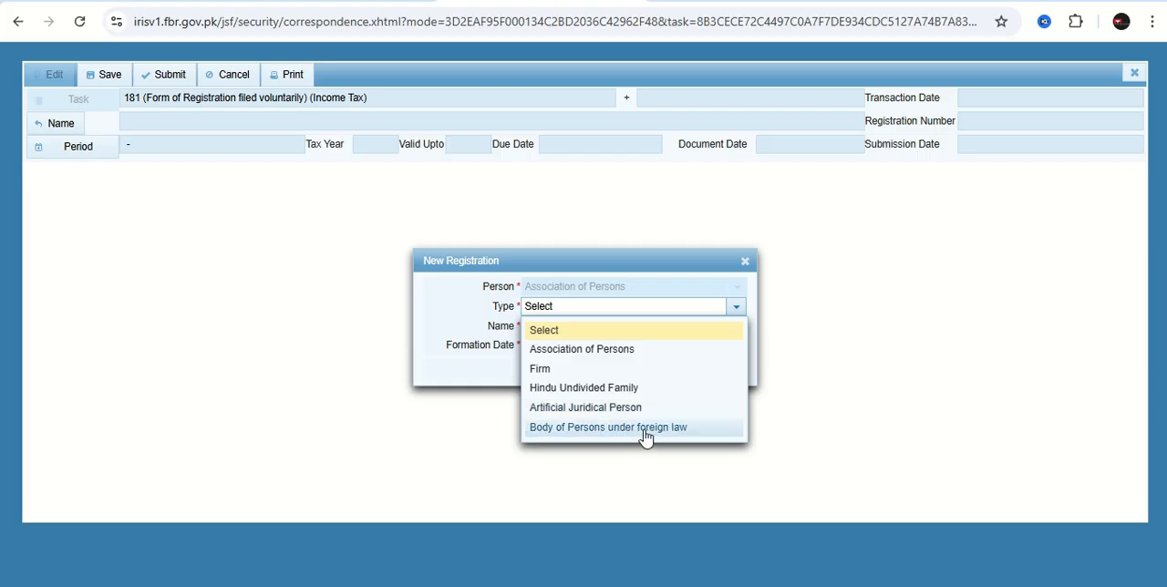
click(609, 361)
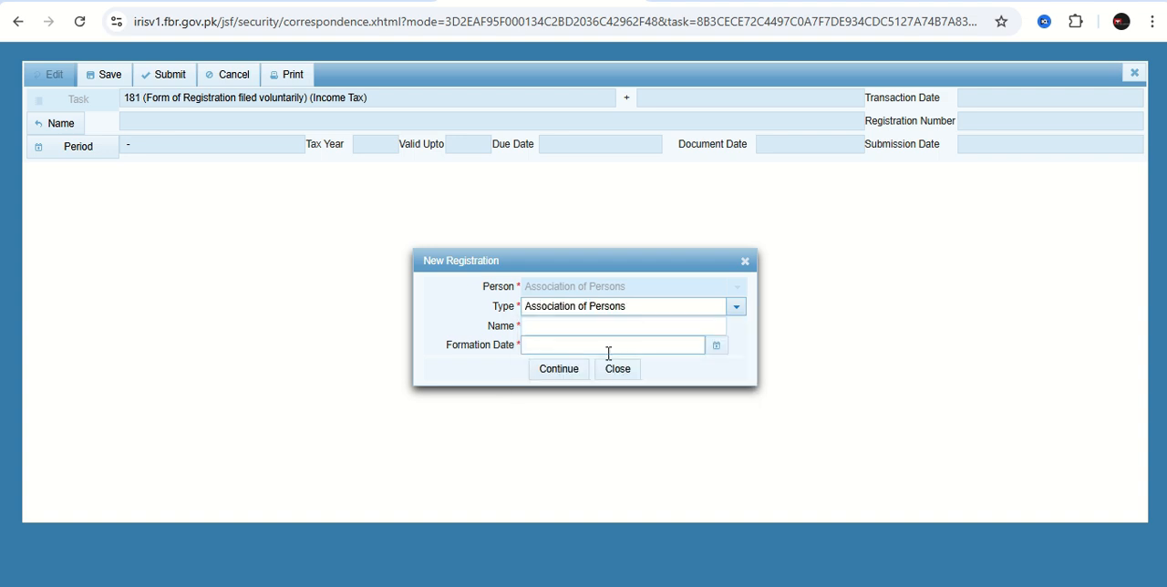
click(572, 325)
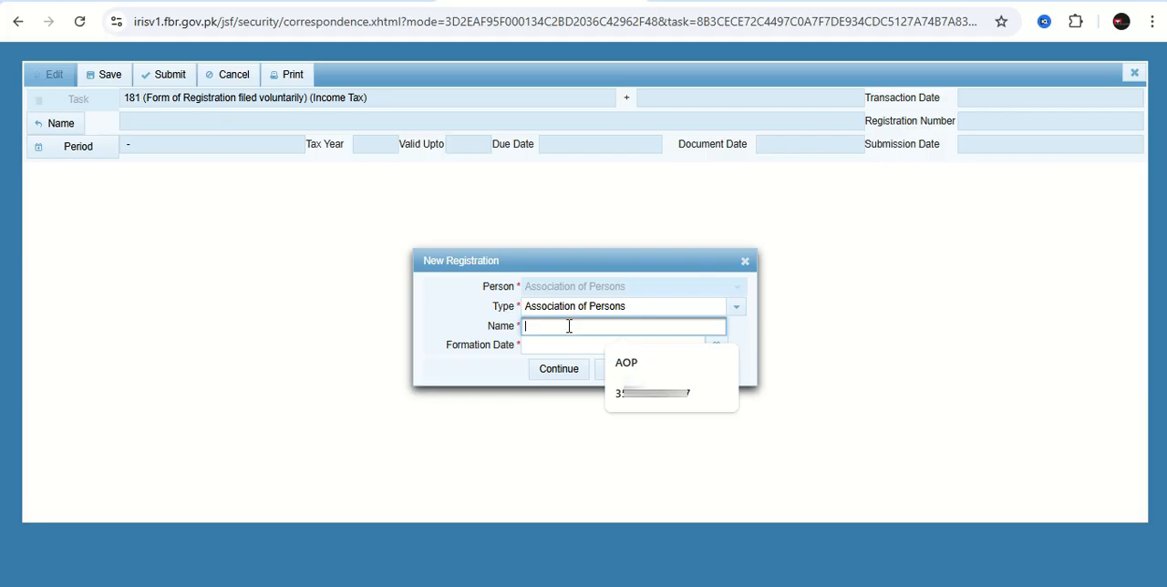
text(ABC)
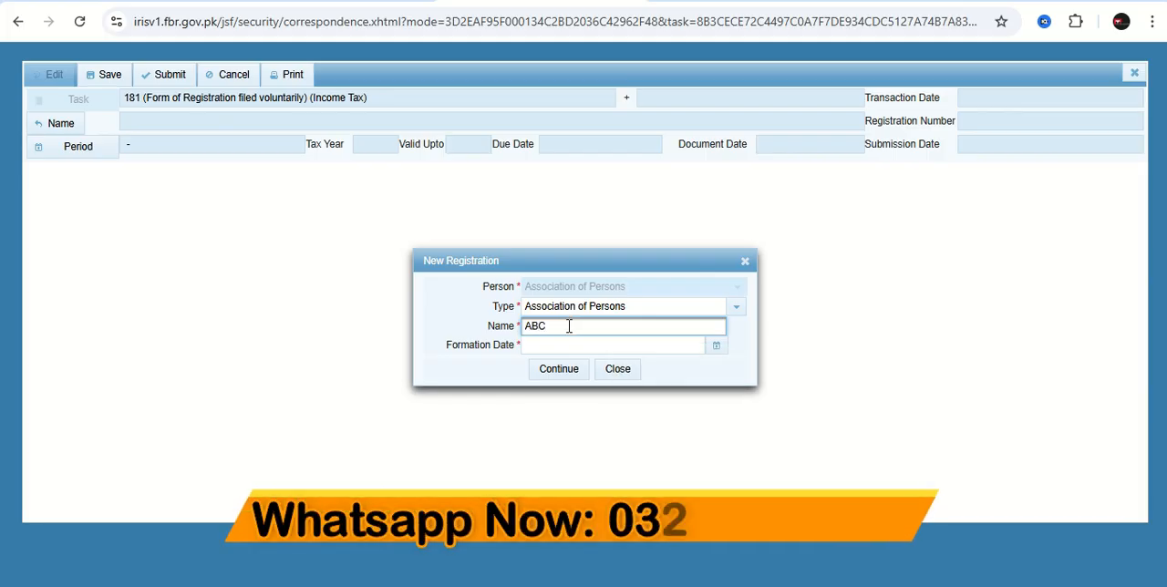
text( consultants)
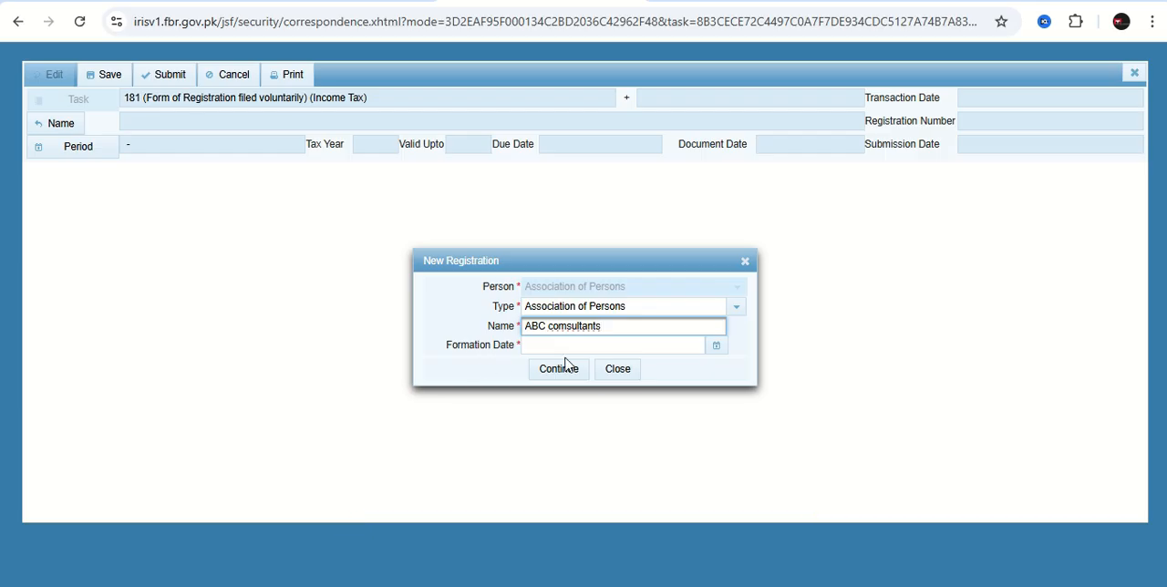
click(715, 348)
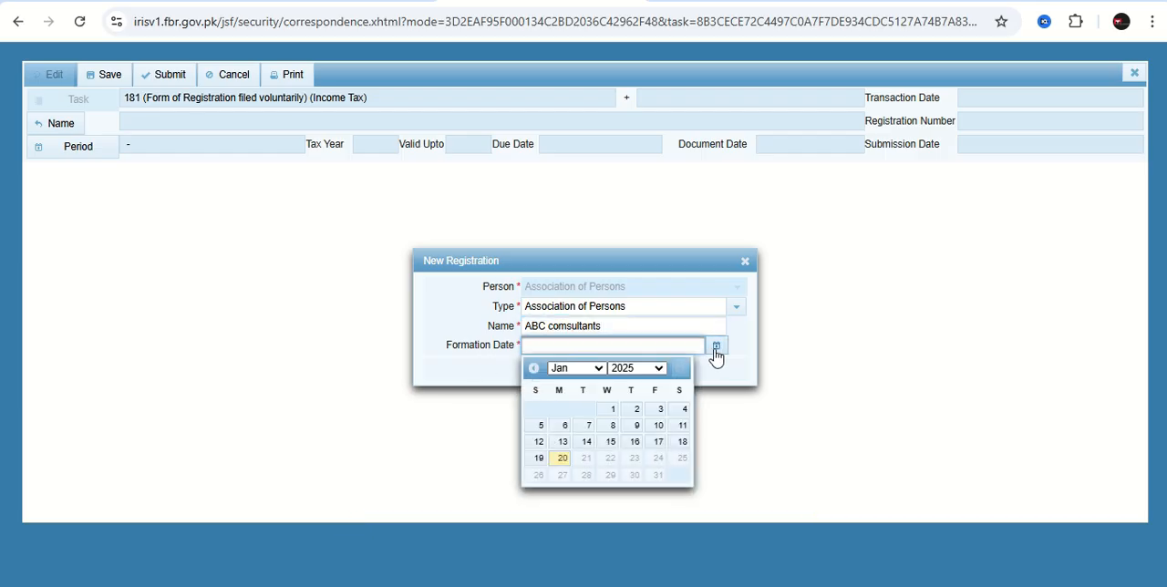
click(557, 459)
click(559, 371)
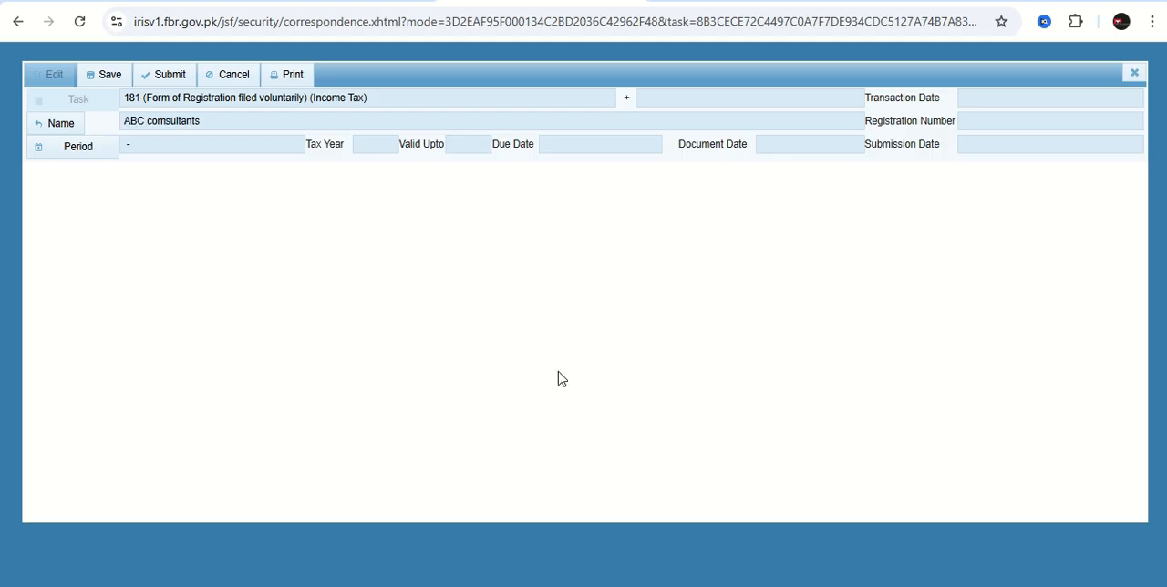
Find the period for year 2025 and select 01-Jul-2024 to 30-Jun-2025 for the registration.
click(61, 160)
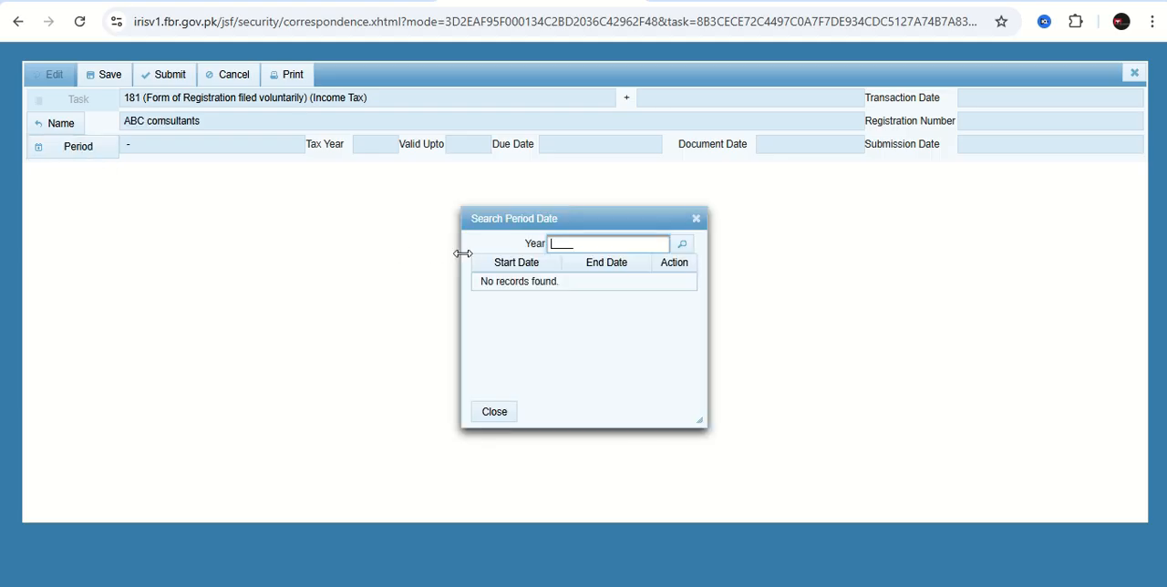
text(2025)
click(683, 251)
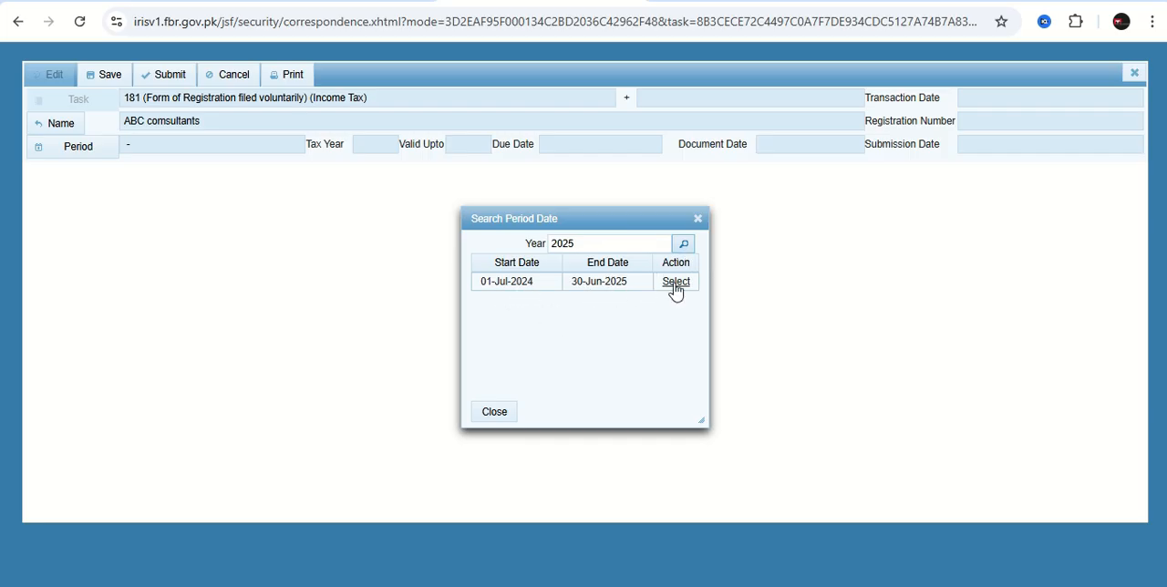
click(676, 283)
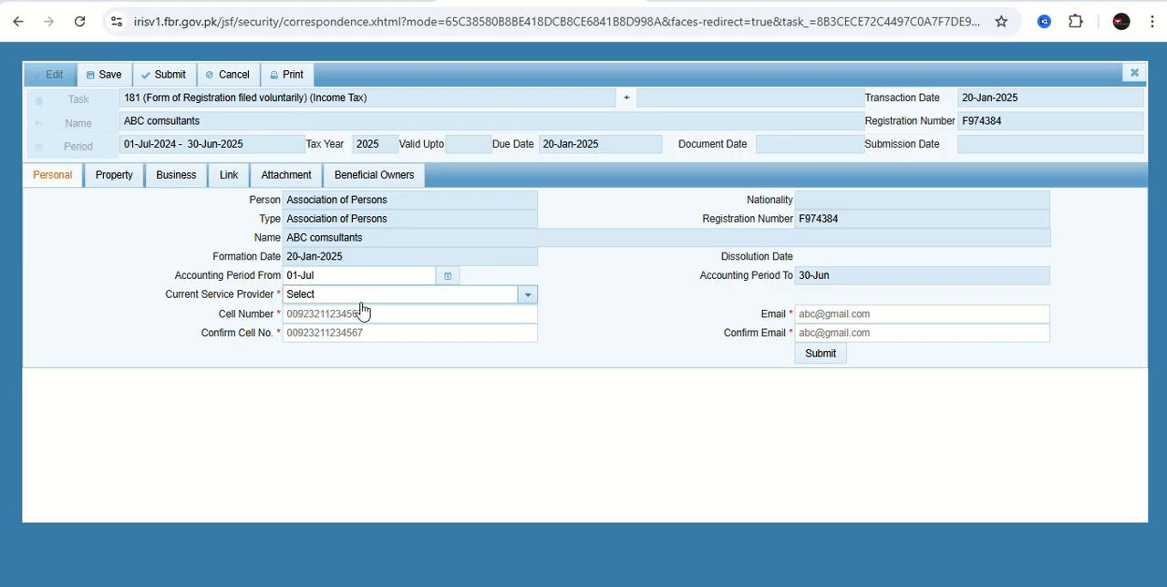
Set Telenor as the current service provider in the registration's personal details.
click(531, 306)
click(333, 365)
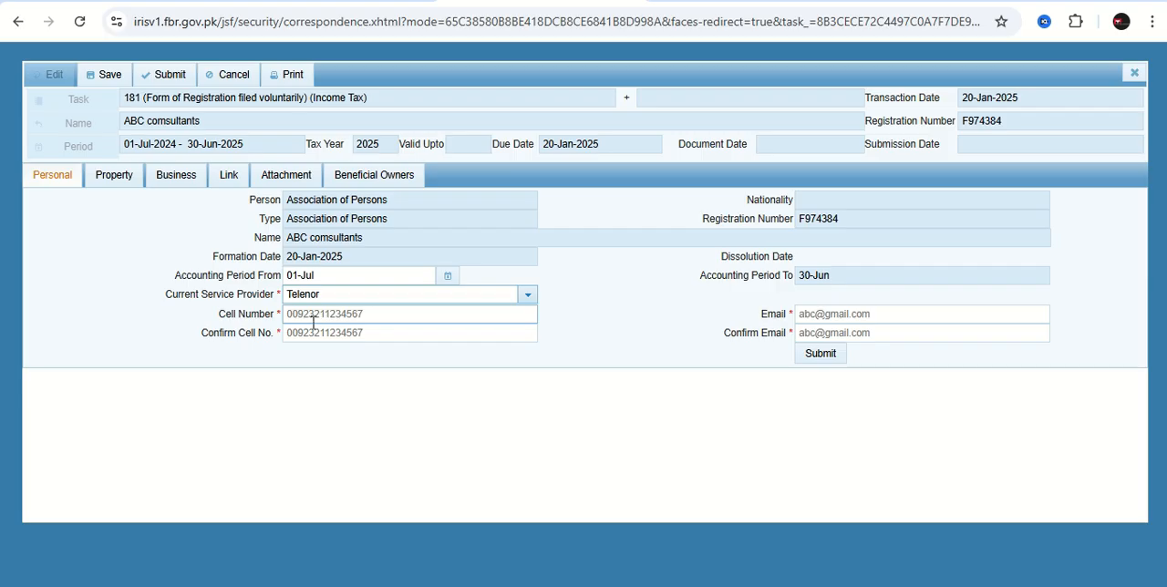
Add a local property record to the registration with type Commercial Property and form Hall.
click(115, 184)
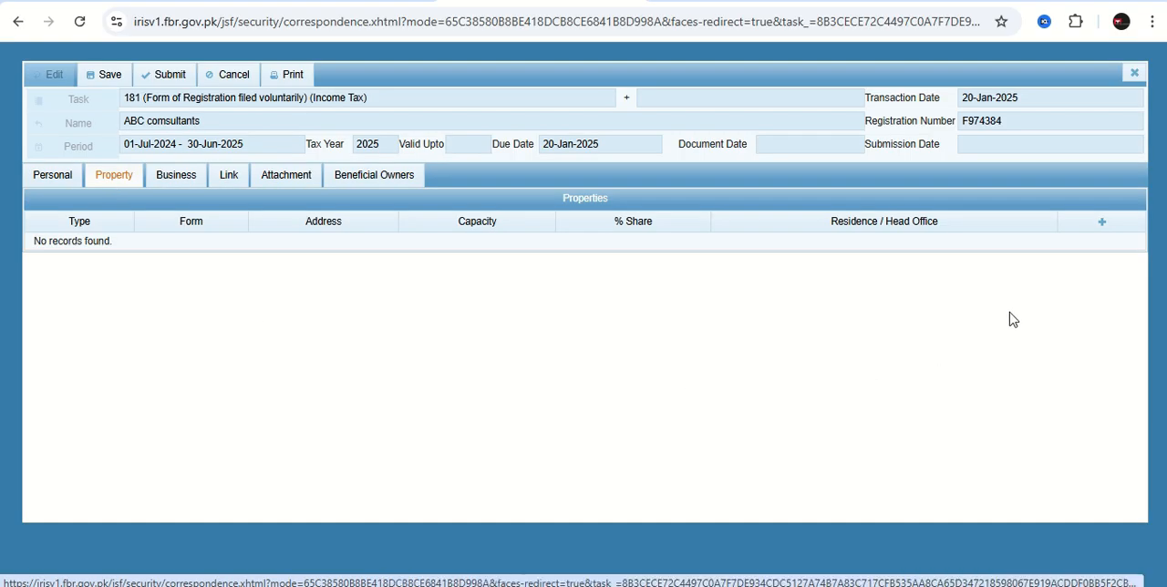
click(1101, 226)
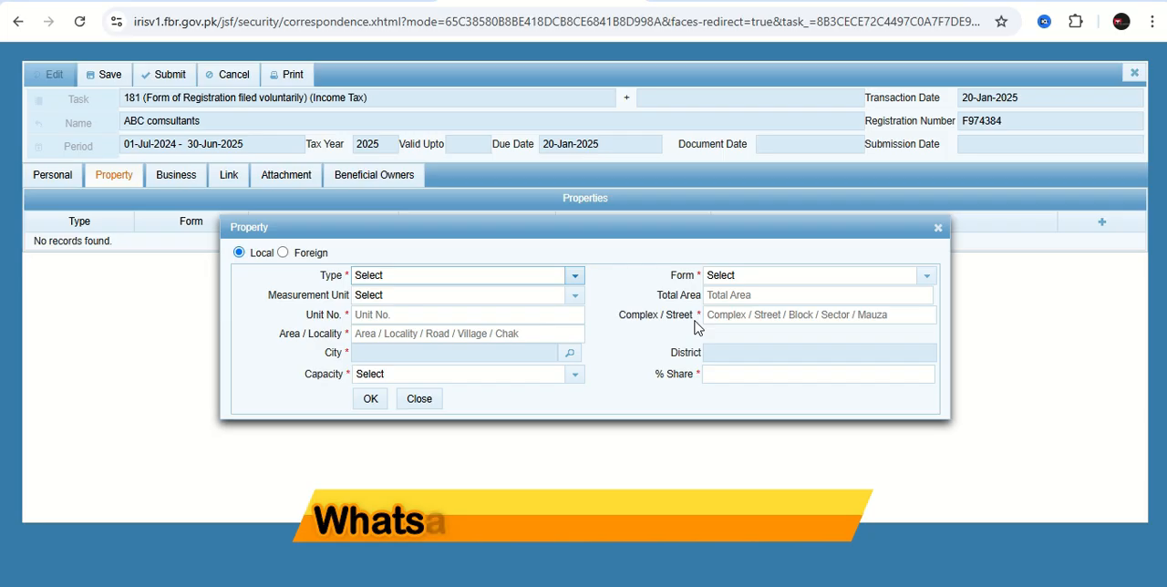
click(575, 277)
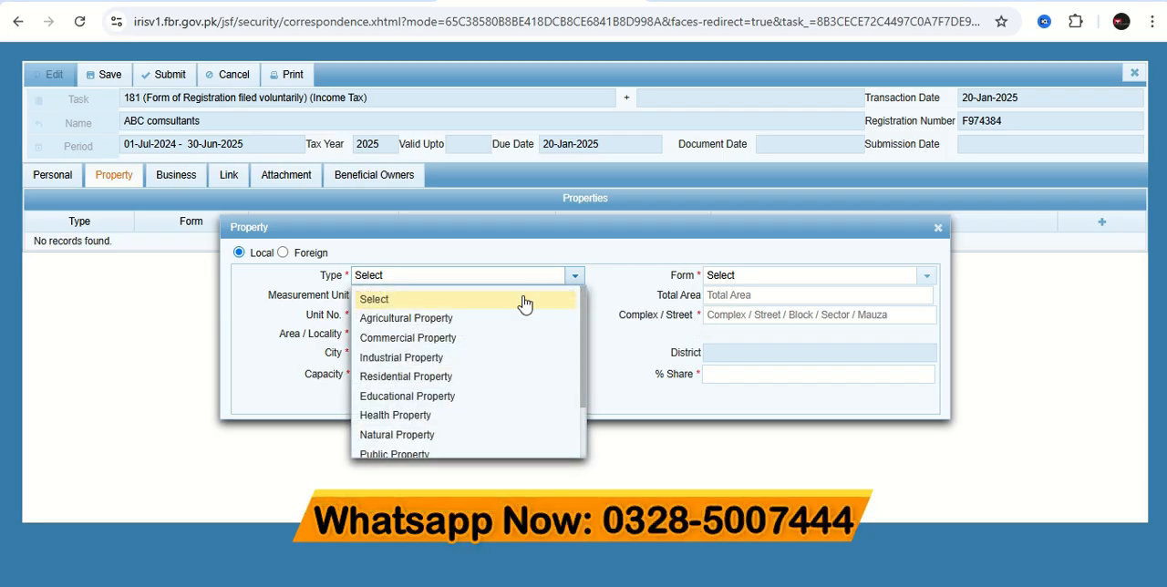
click(444, 337)
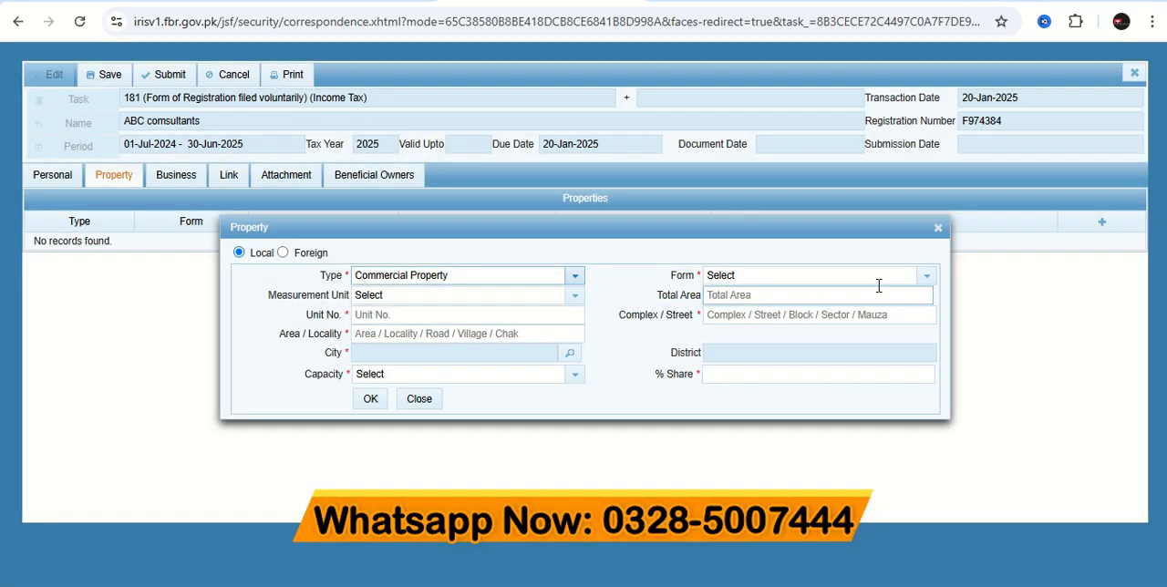
click(925, 275)
scroll(755, 384, down, 3)
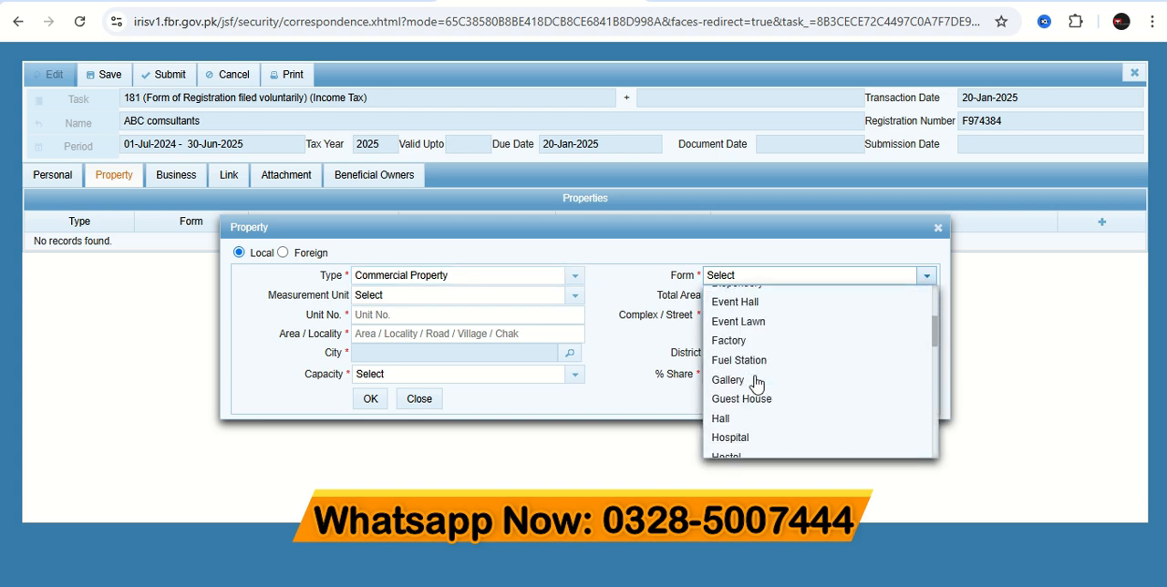
click(734, 415)
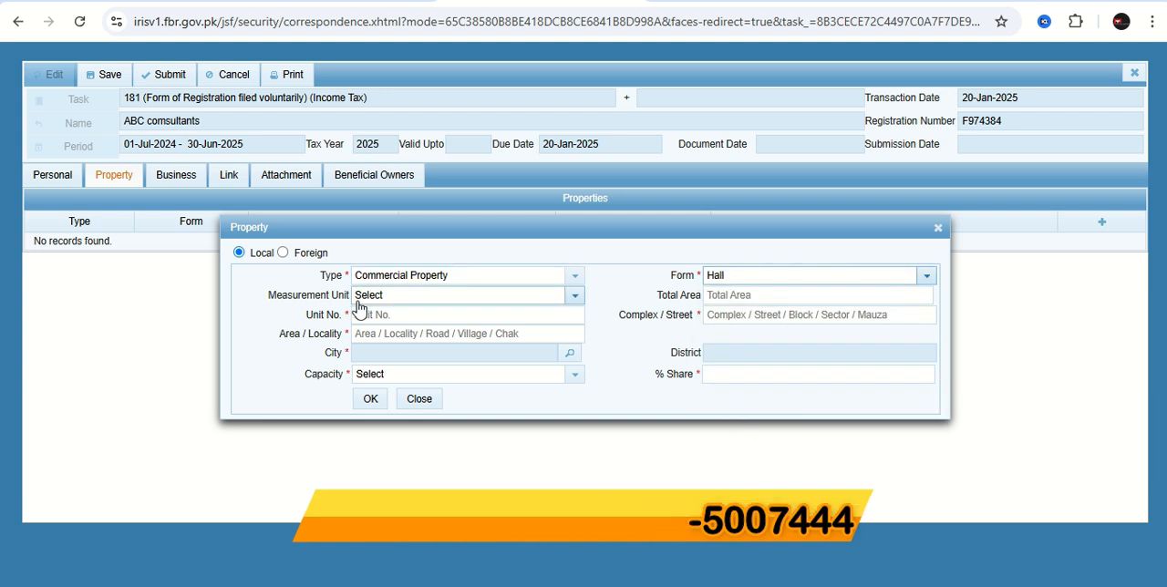
Set the property's measurement unit to Marla and its total area to 5.00.
click(574, 301)
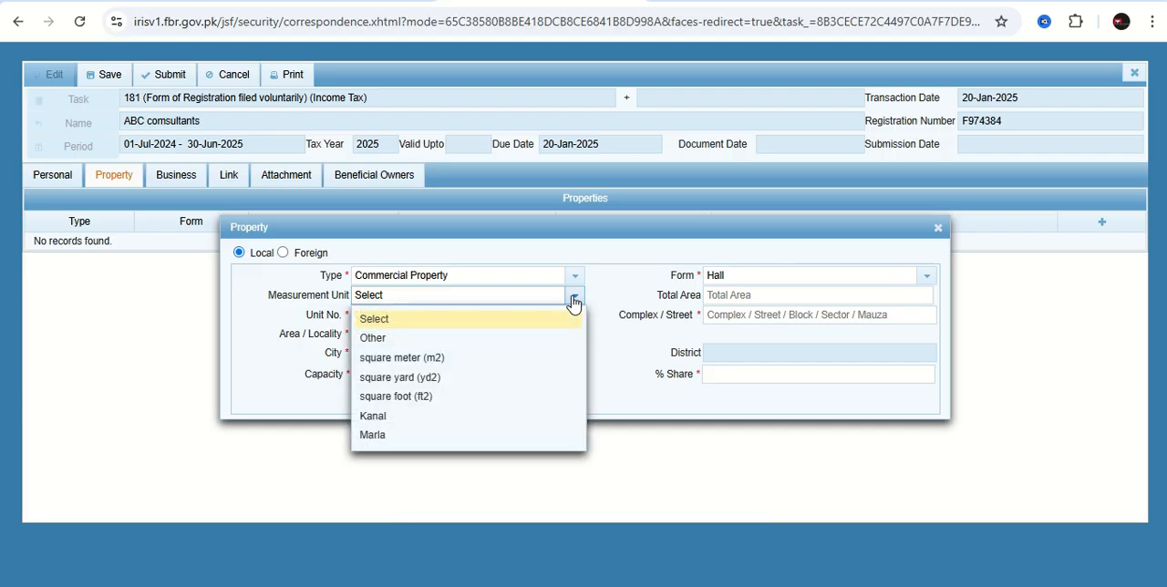
click(385, 436)
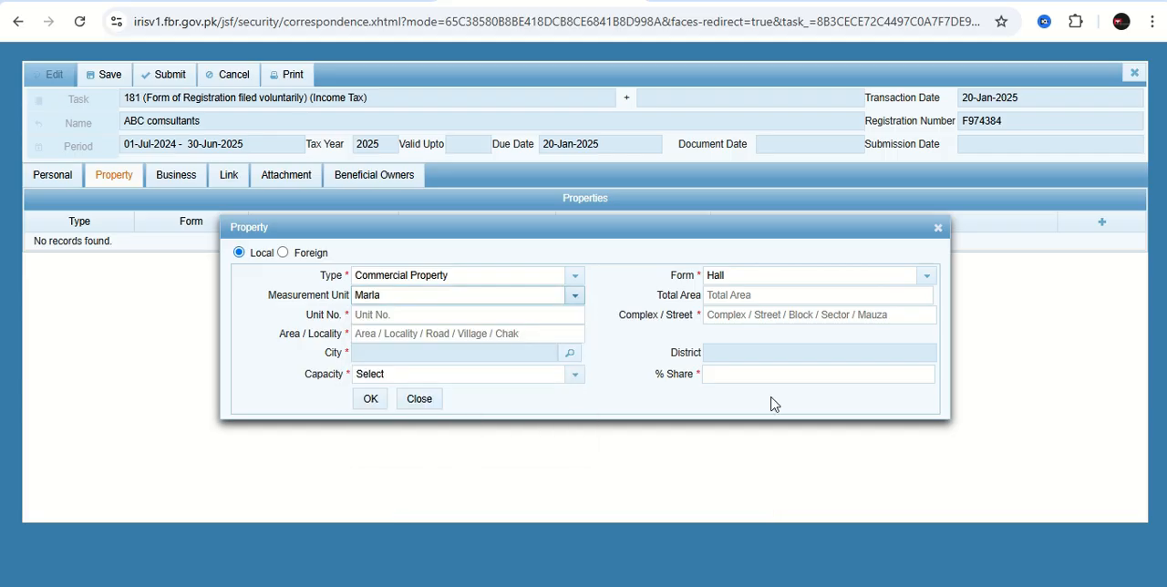
click(720, 295)
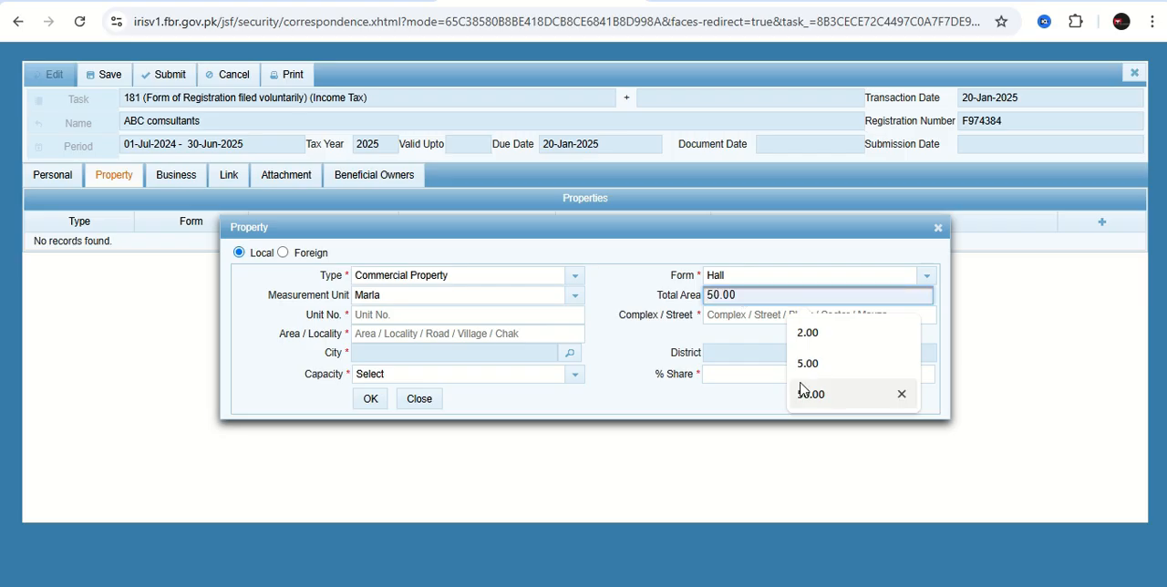
click(806, 364)
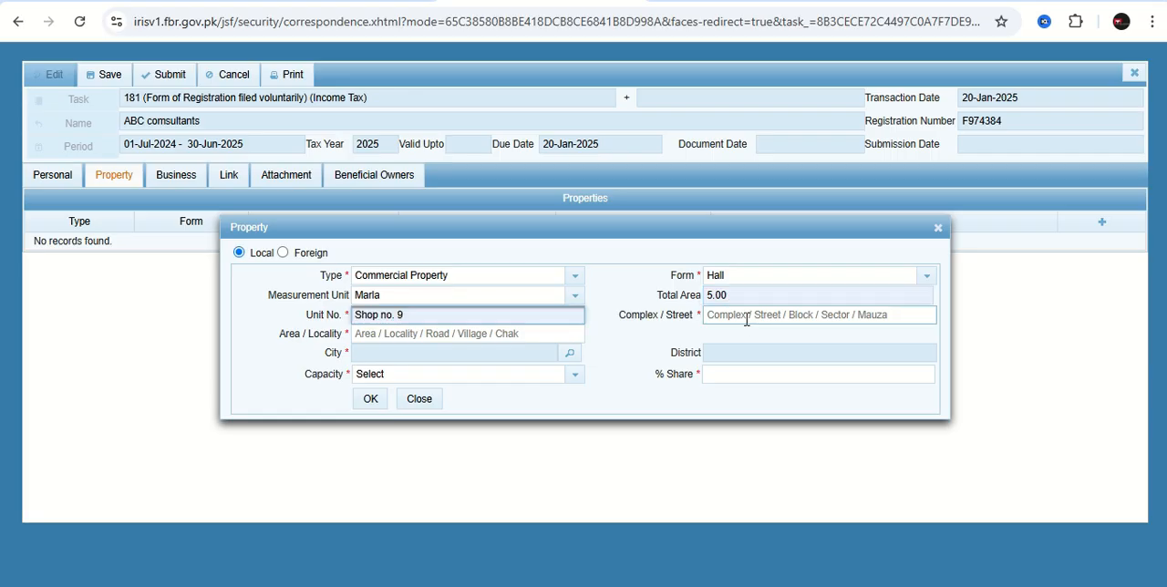
Fill in the property's unit number, complex or street, and area or locality with previously used entries.
click(746, 319)
click(824, 361)
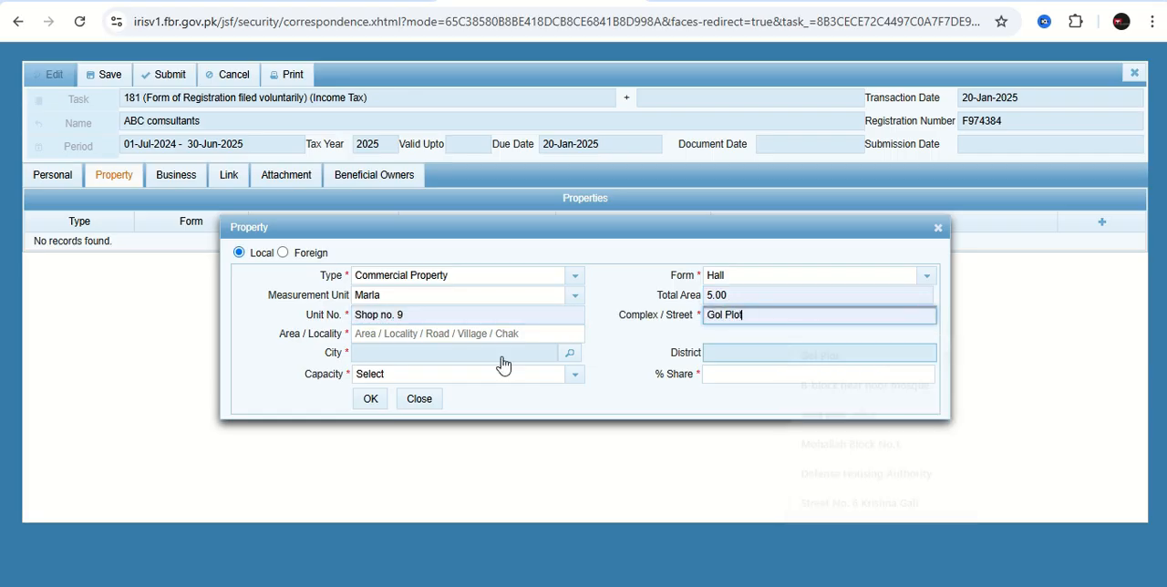
click(342, 334)
click(367, 332)
click(452, 369)
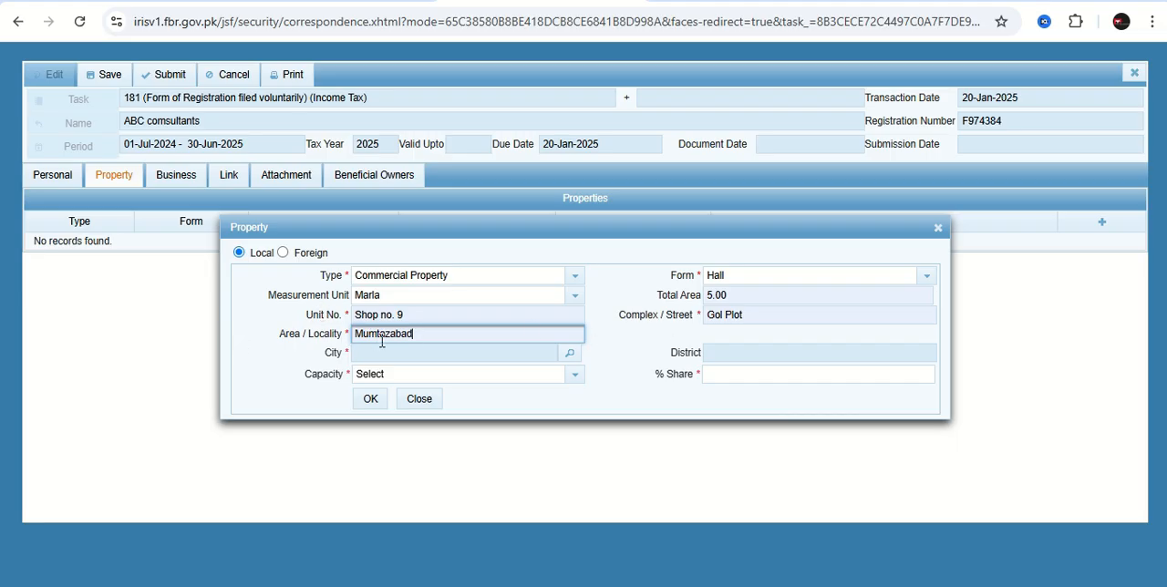
Search the city list for "sharaqpur" and select Sheikhupura Sharaqpur as the property's city.
click(569, 356)
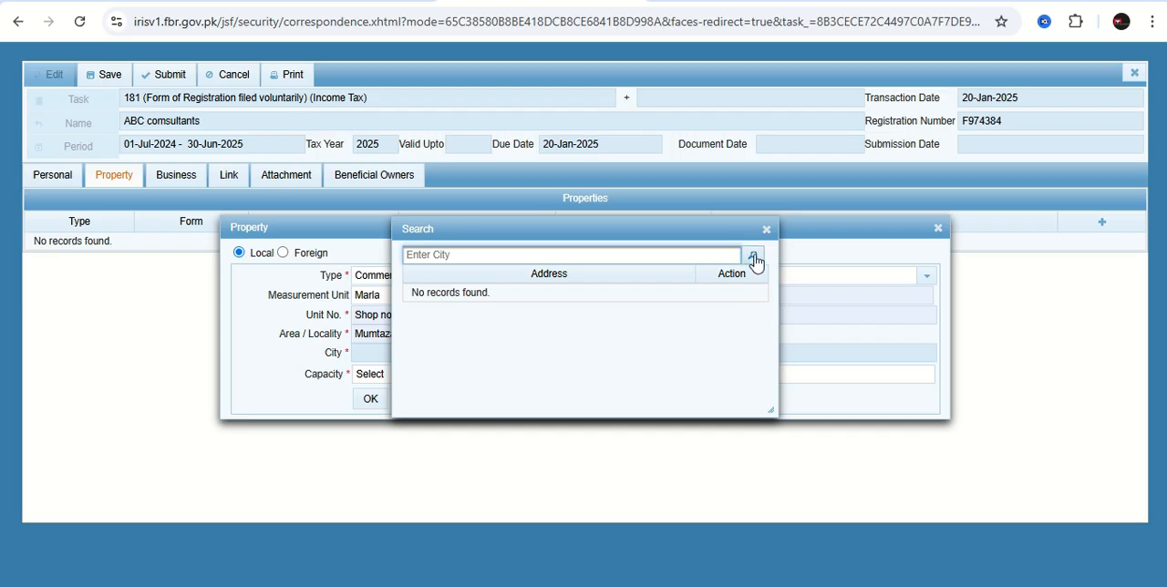
click(754, 259)
click(597, 251)
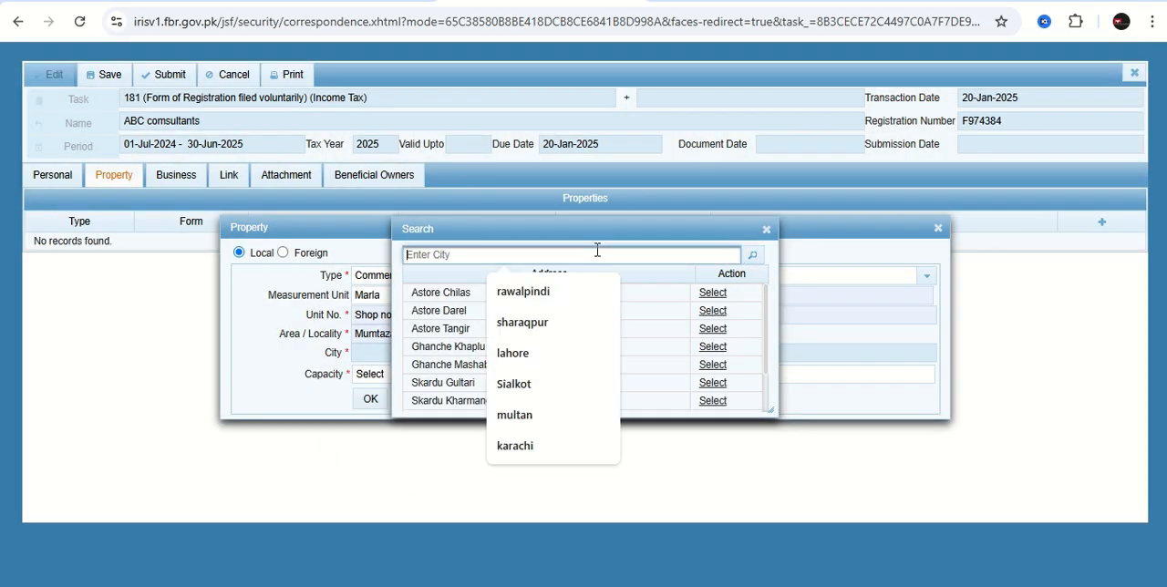
click(543, 328)
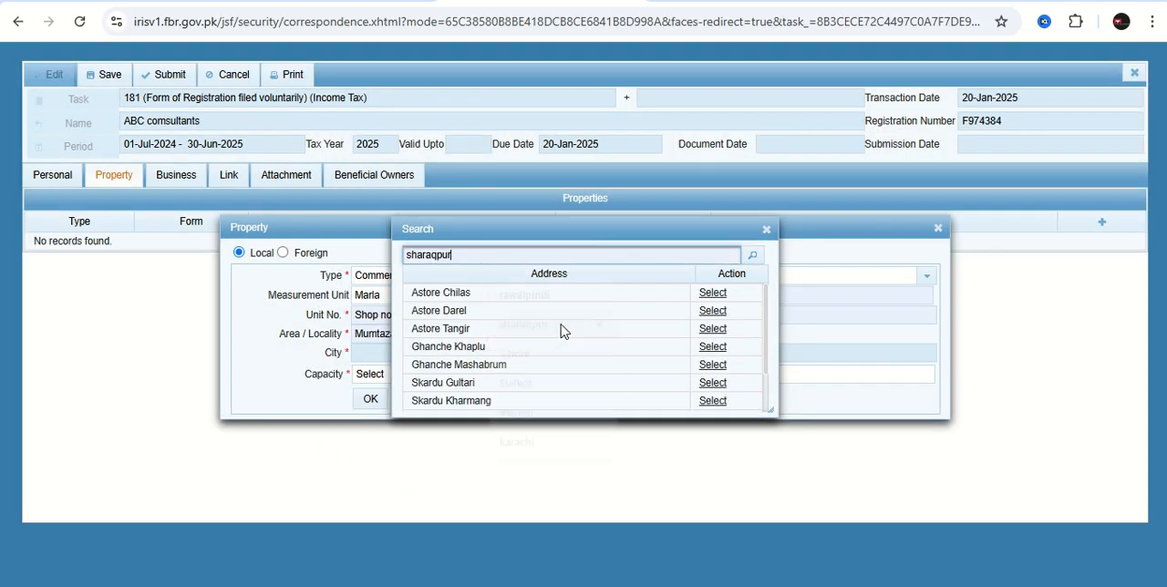
click(753, 257)
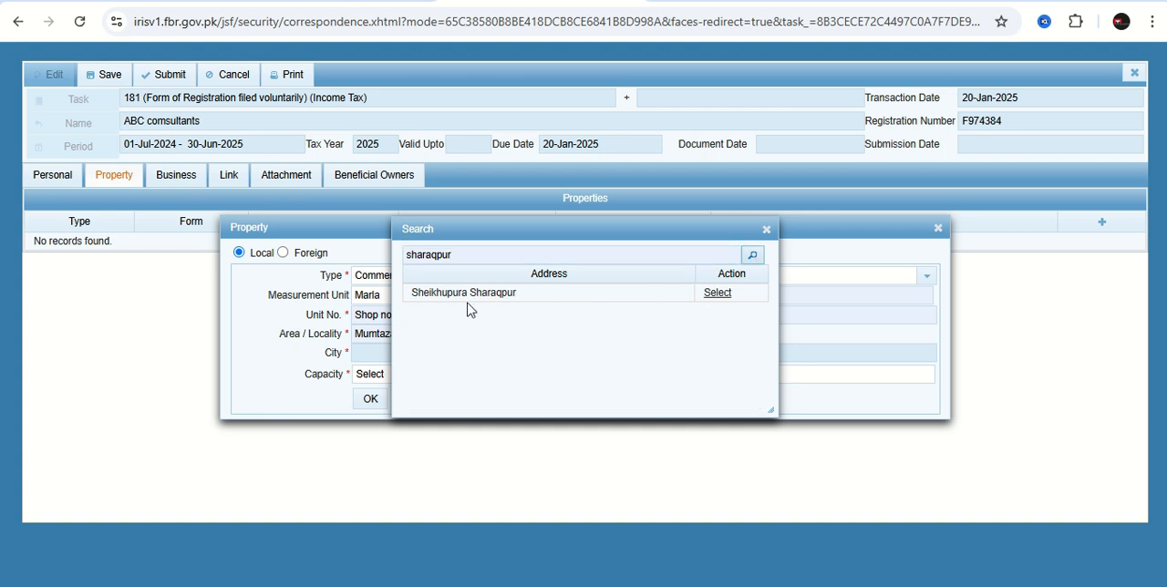
click(719, 296)
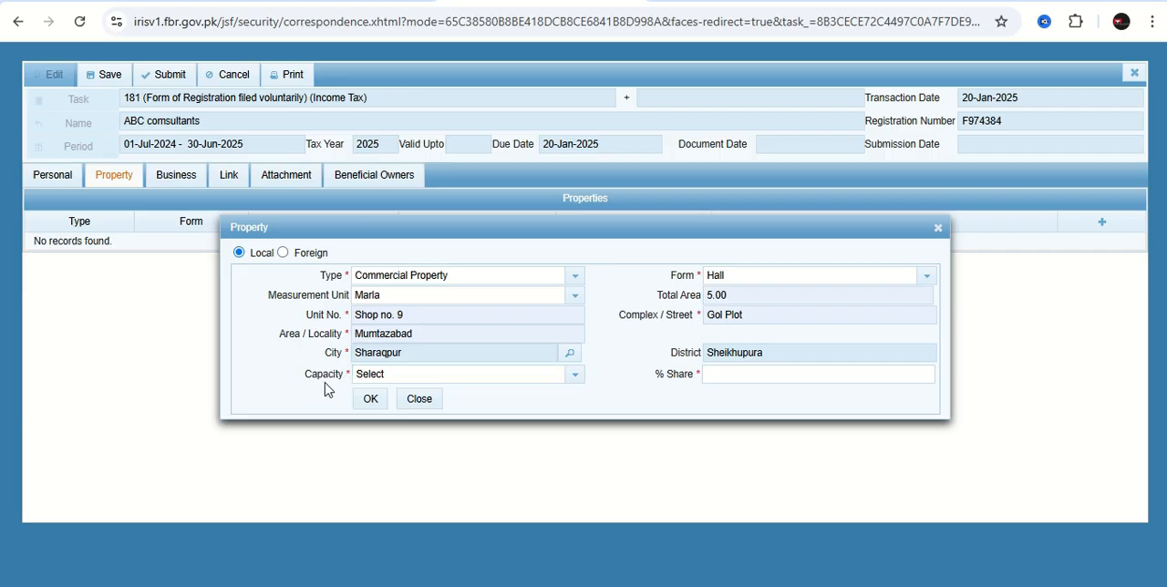
Set the property's capacity to Benami / Lessee / Tenant / Franchisee / Occupant.
click(580, 381)
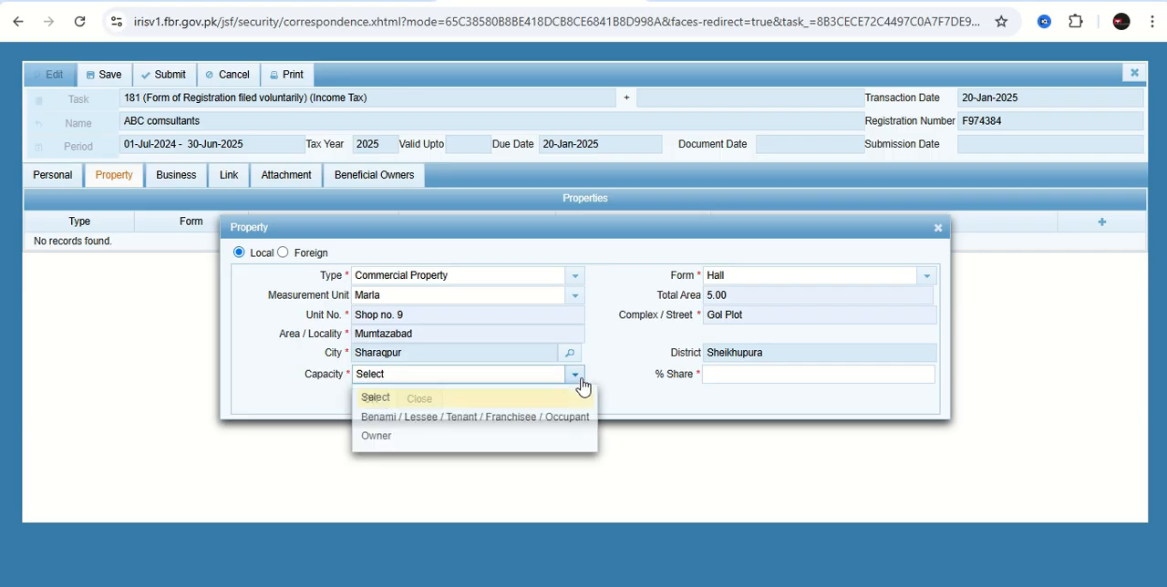
click(418, 428)
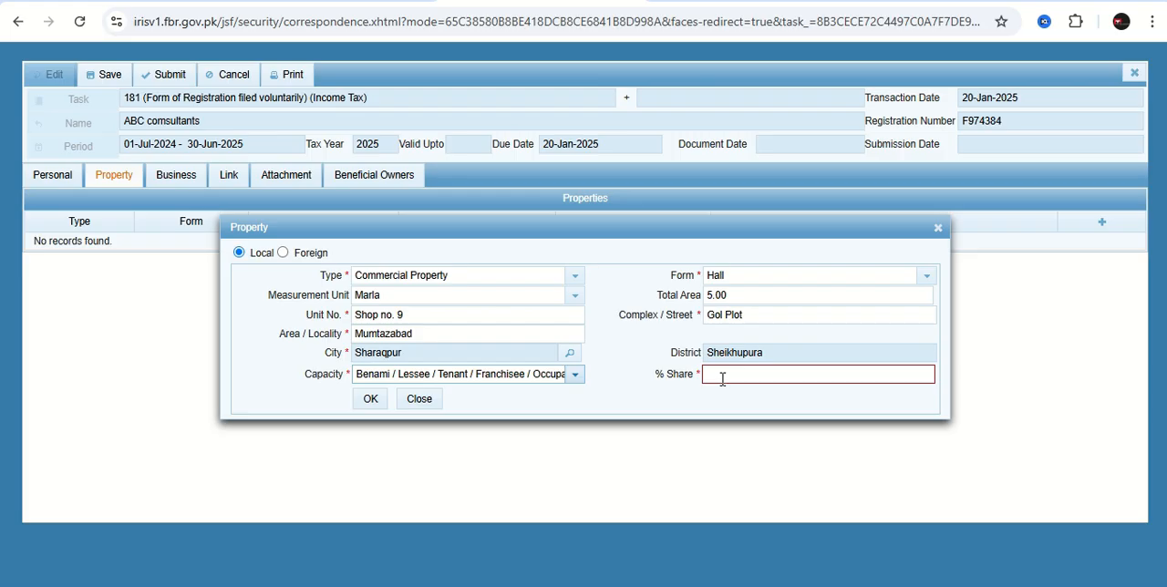
Set the property's share to 100 percent, save it, and mark it as the residence or head office.
click(722, 378)
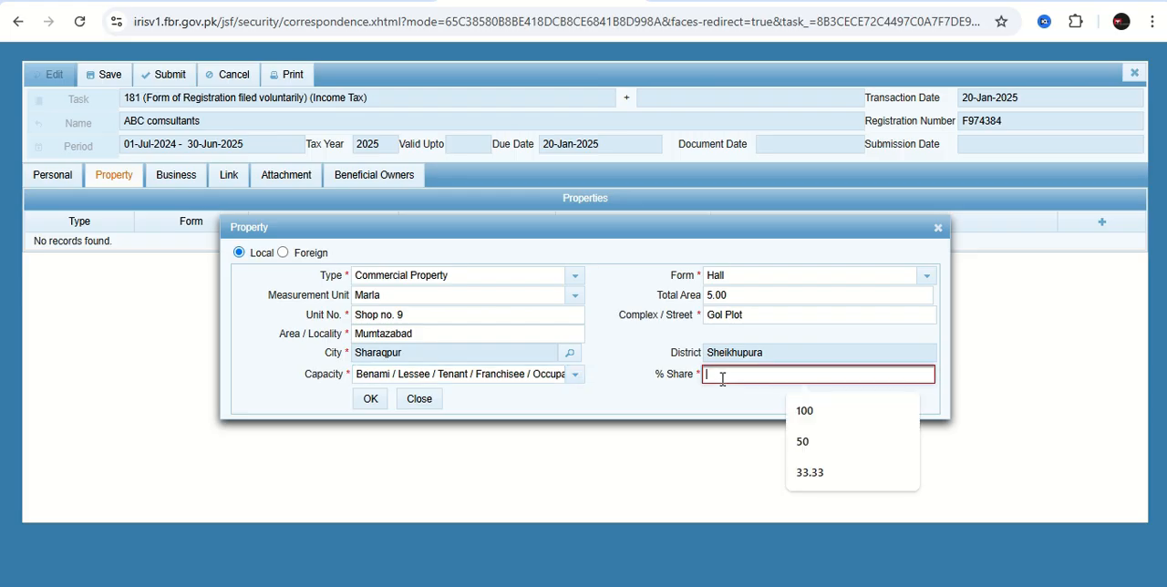
click(806, 410)
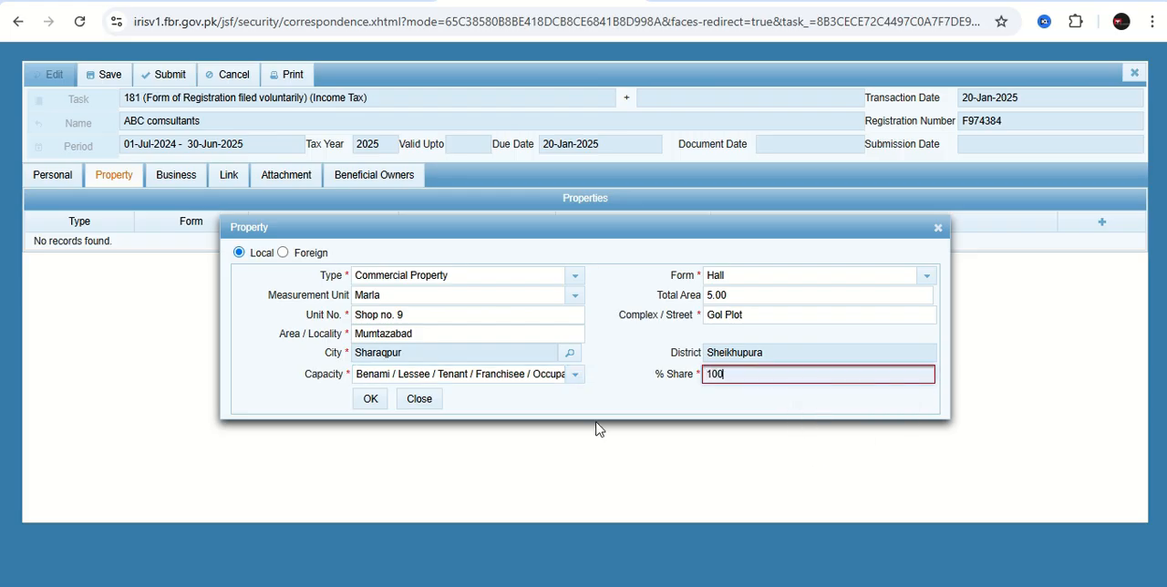
click(370, 401)
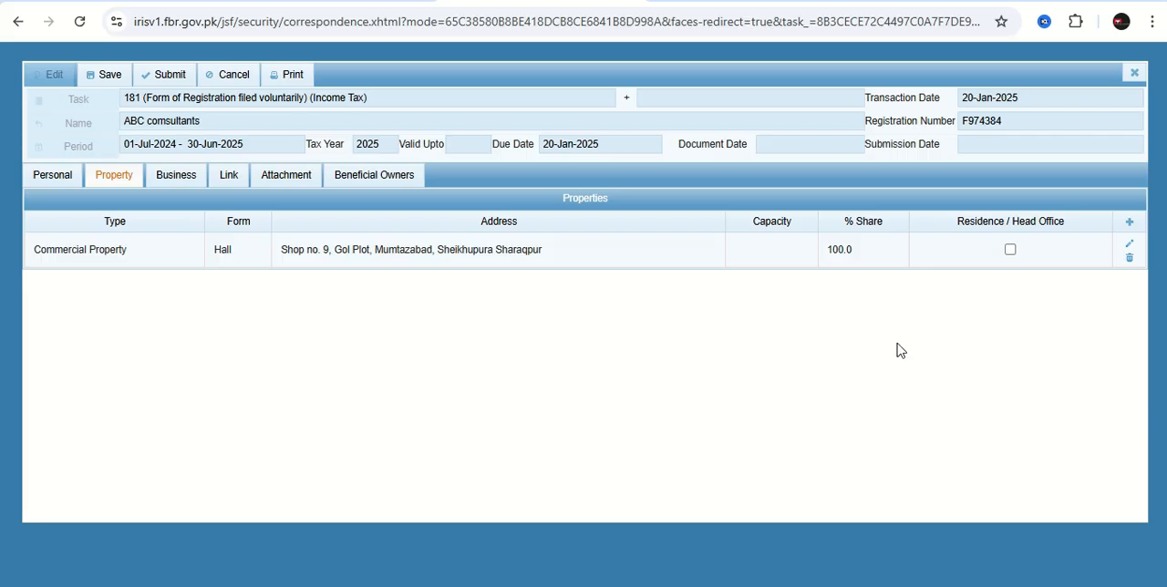
click(1010, 249)
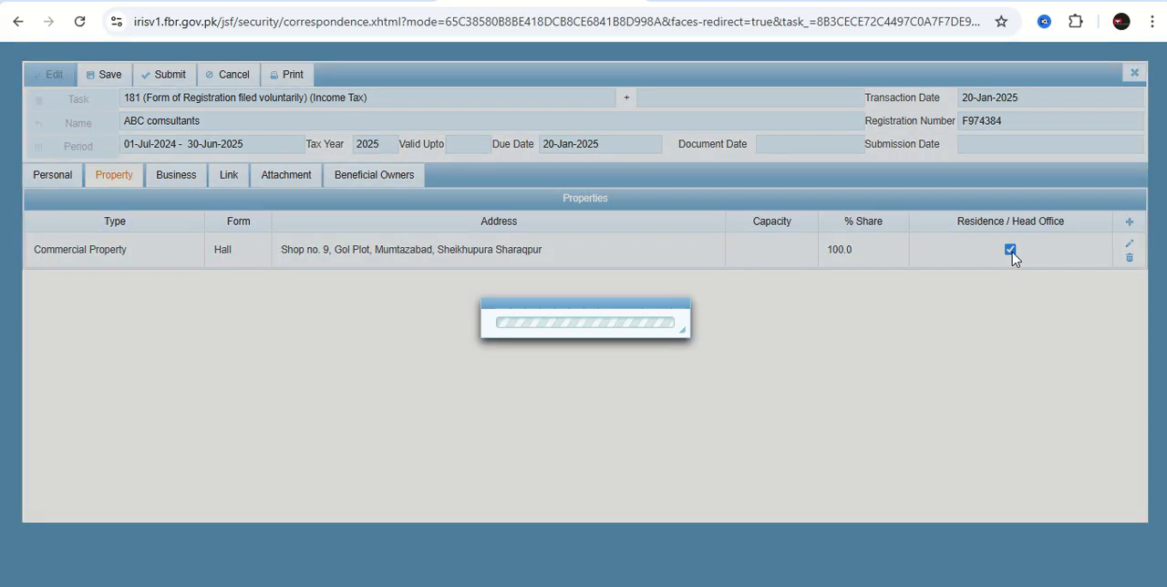
Start a new business record named ABC Consutlants with acquisition date 1/20/25 and capacity Owner.
click(171, 177)
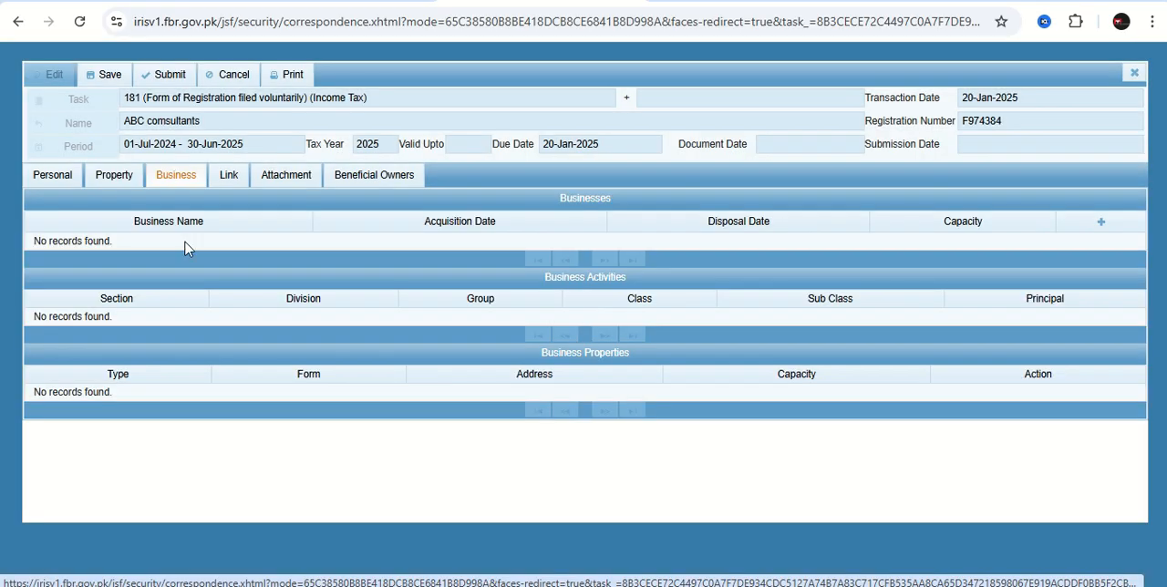
click(1101, 222)
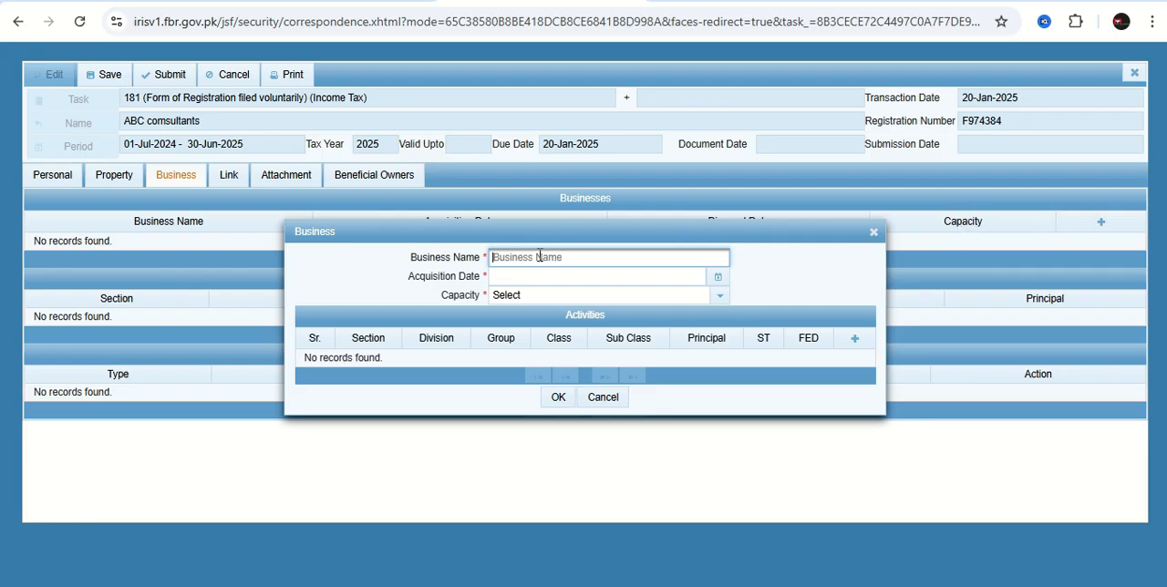
click(540, 257)
text(ABC Consultants)
click(719, 278)
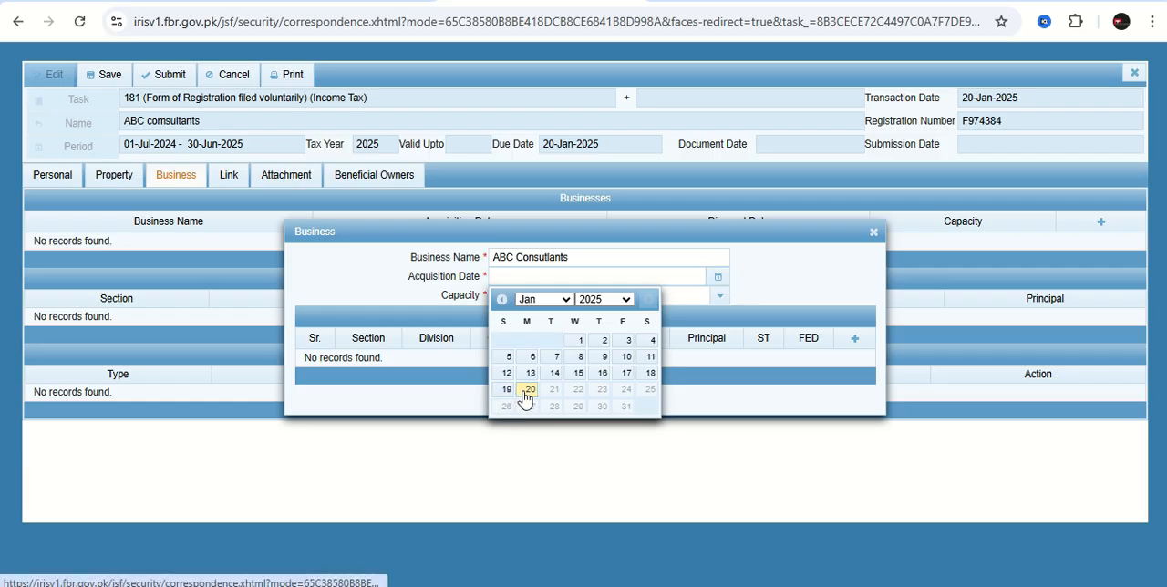
click(526, 390)
click(717, 297)
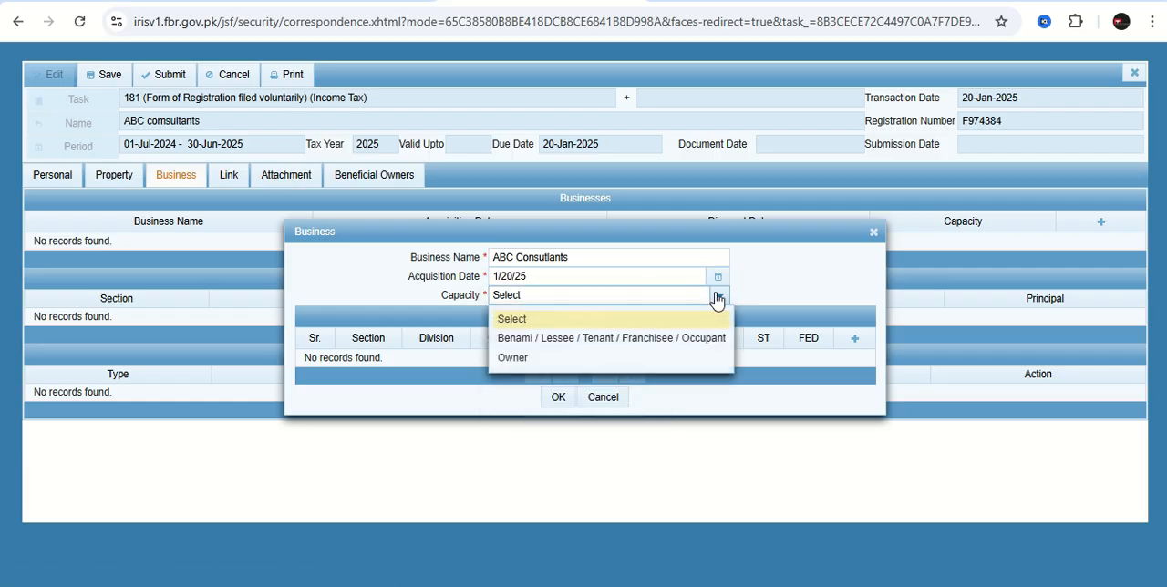
click(504, 358)
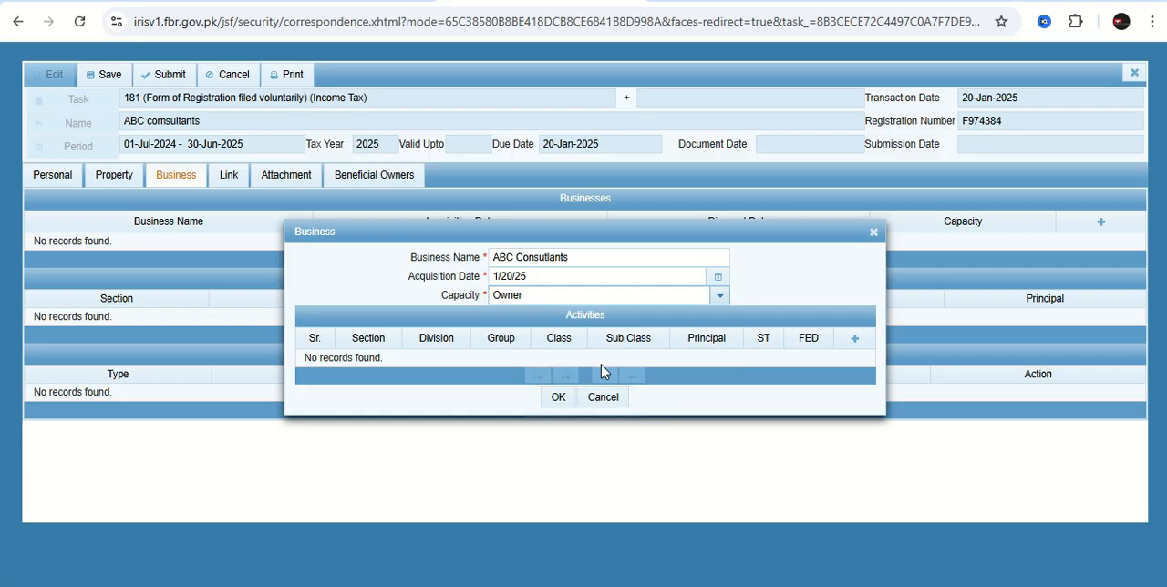
Add a principal business activity by searching "service" and selecting Other service activities/SERVICES/PROVIDING BANK GUARANTEES.
click(855, 343)
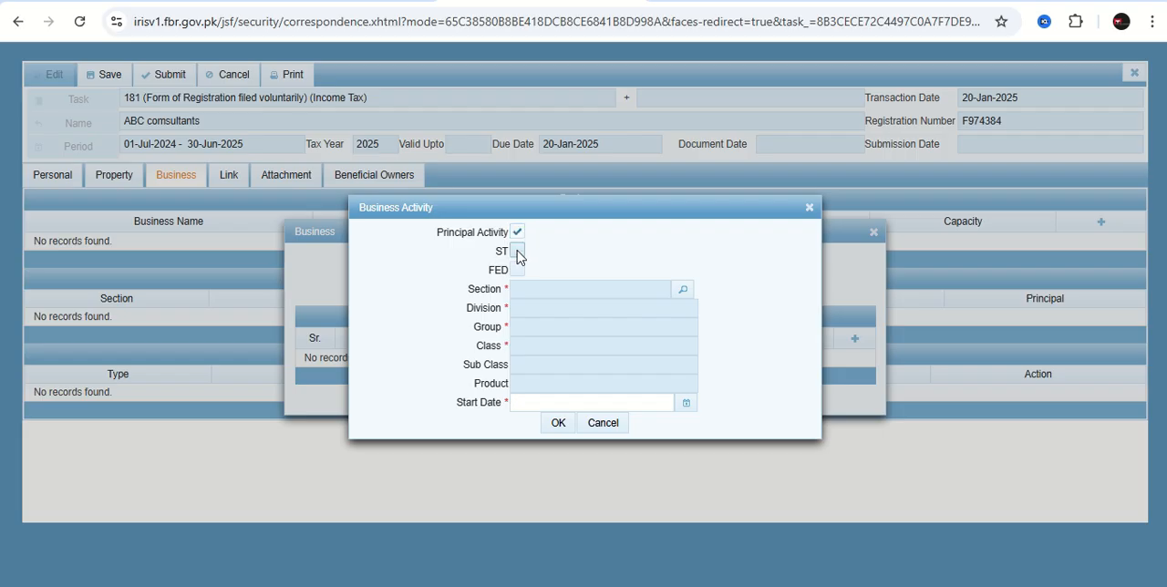
click(683, 292)
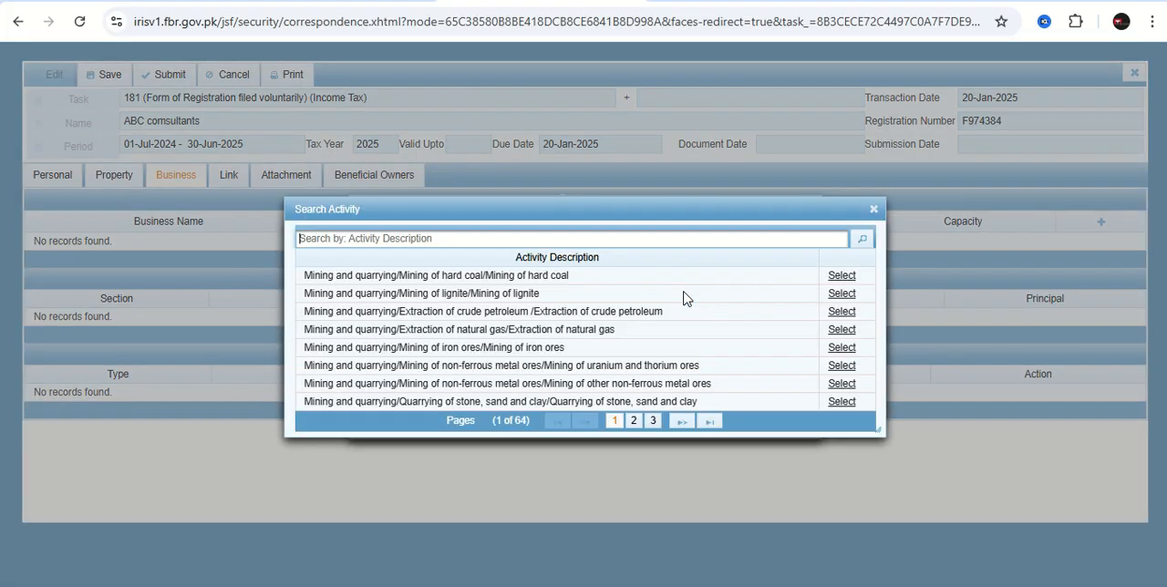
click(427, 239)
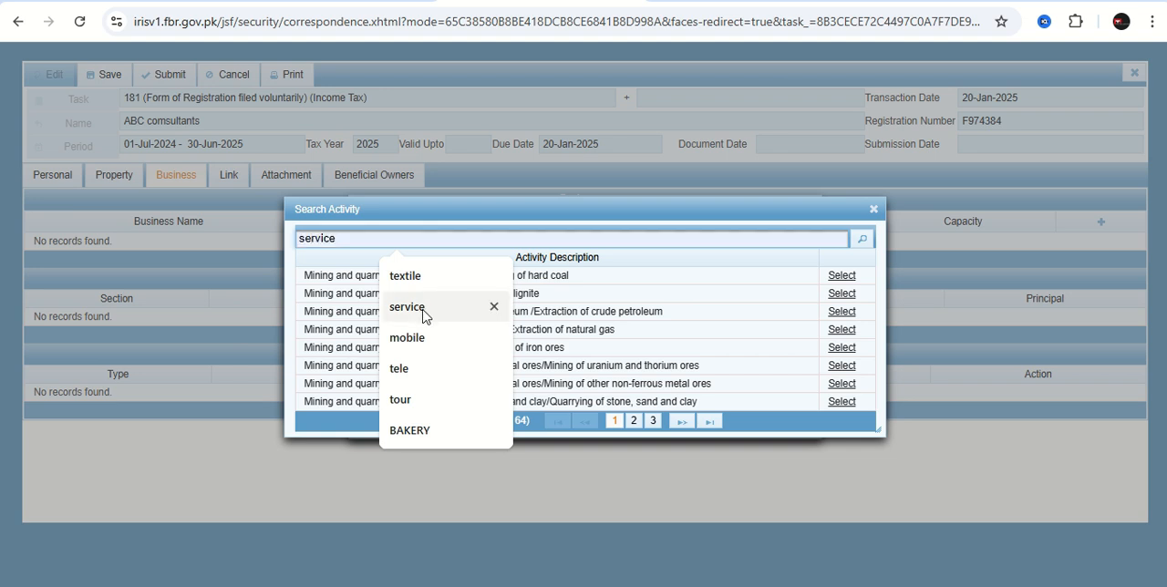
click(408, 307)
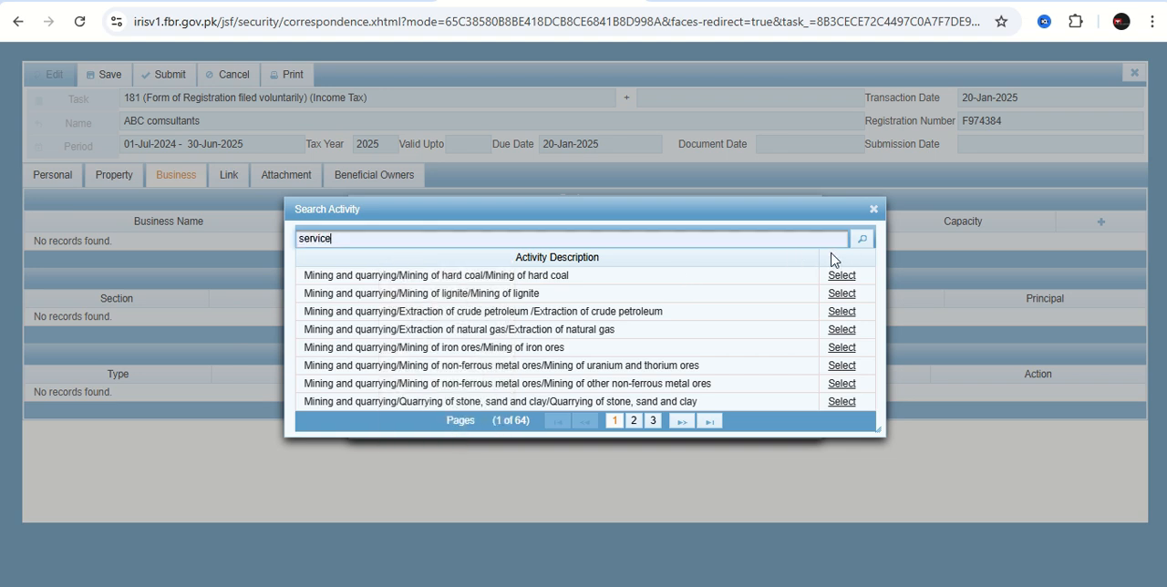
click(860, 240)
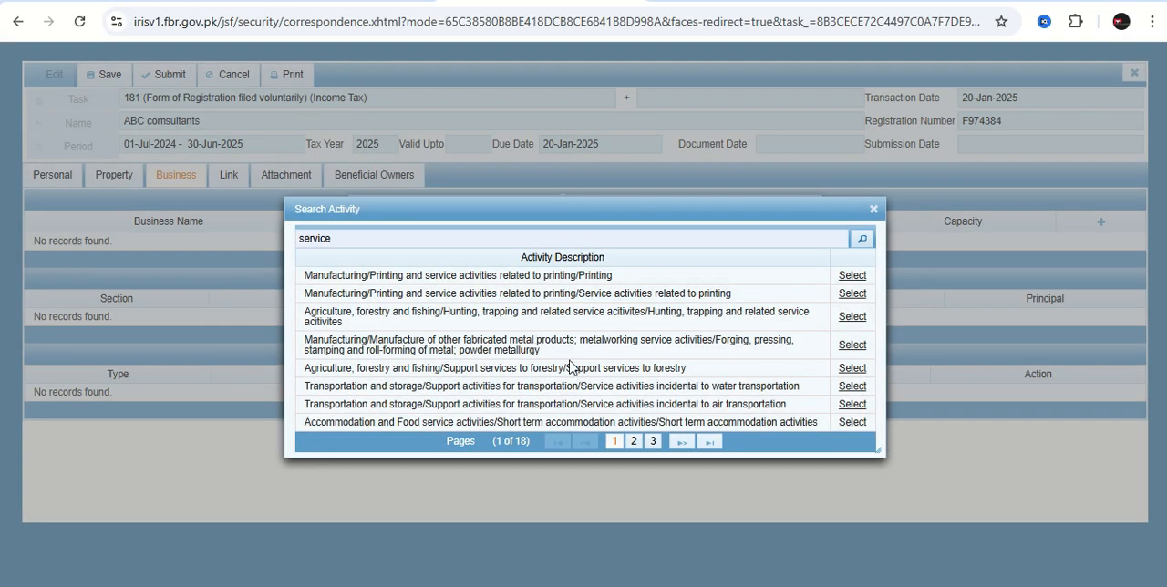
click(634, 441)
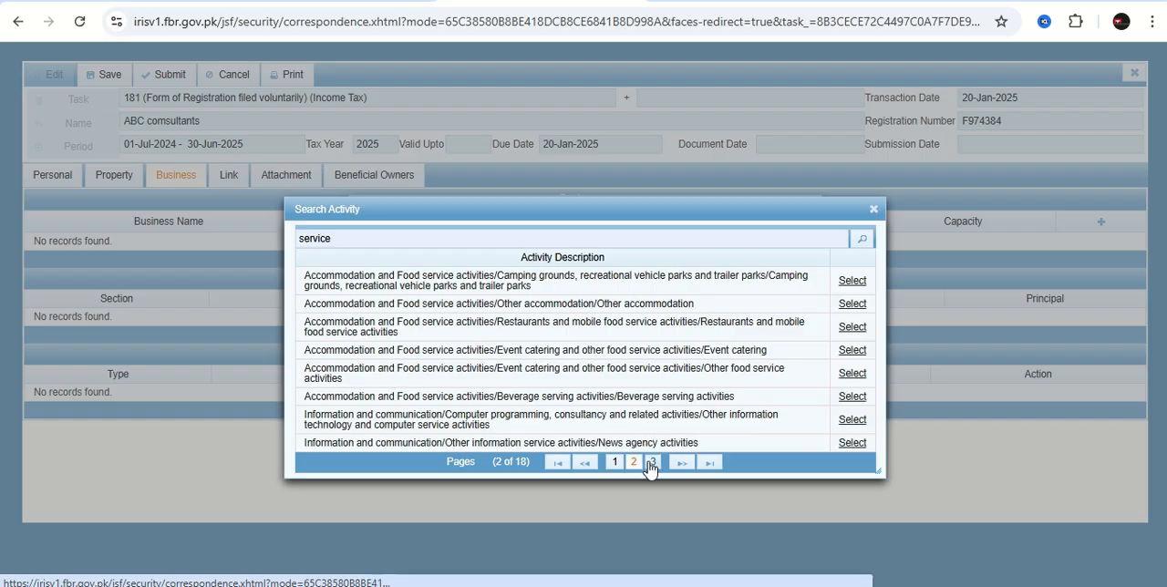
click(651, 462)
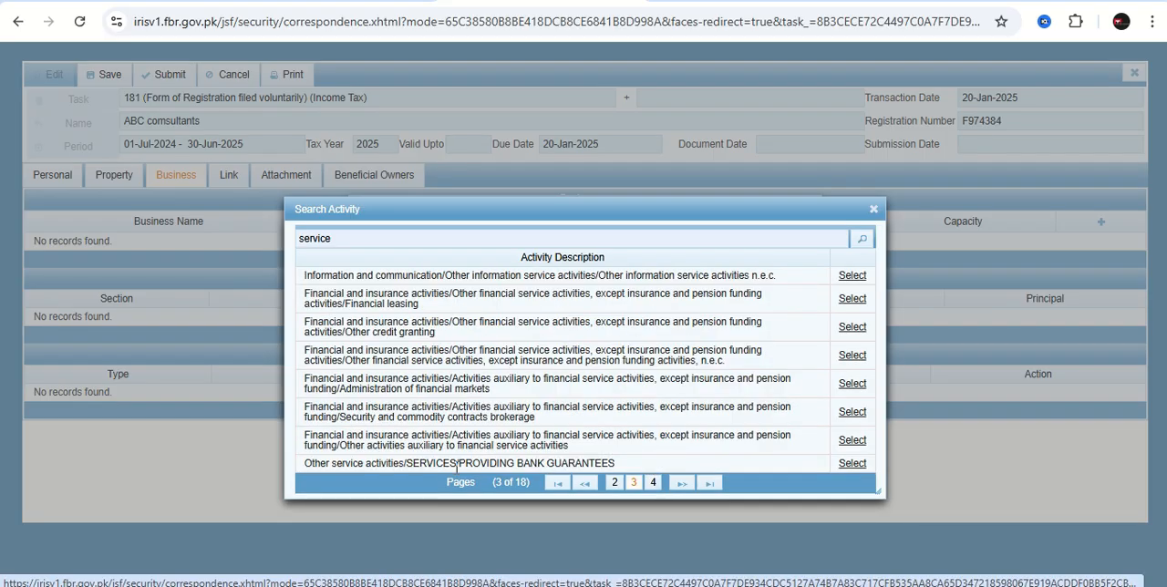
click(852, 463)
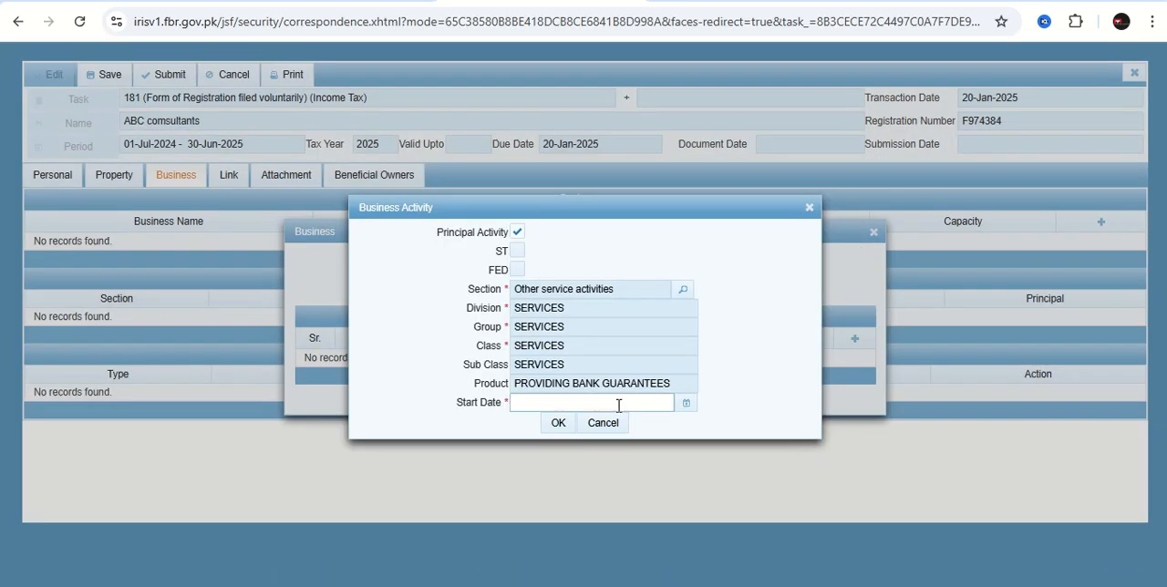
Set the activity's start date to 1/20/25, then save the activity and the business record.
click(686, 407)
click(551, 516)
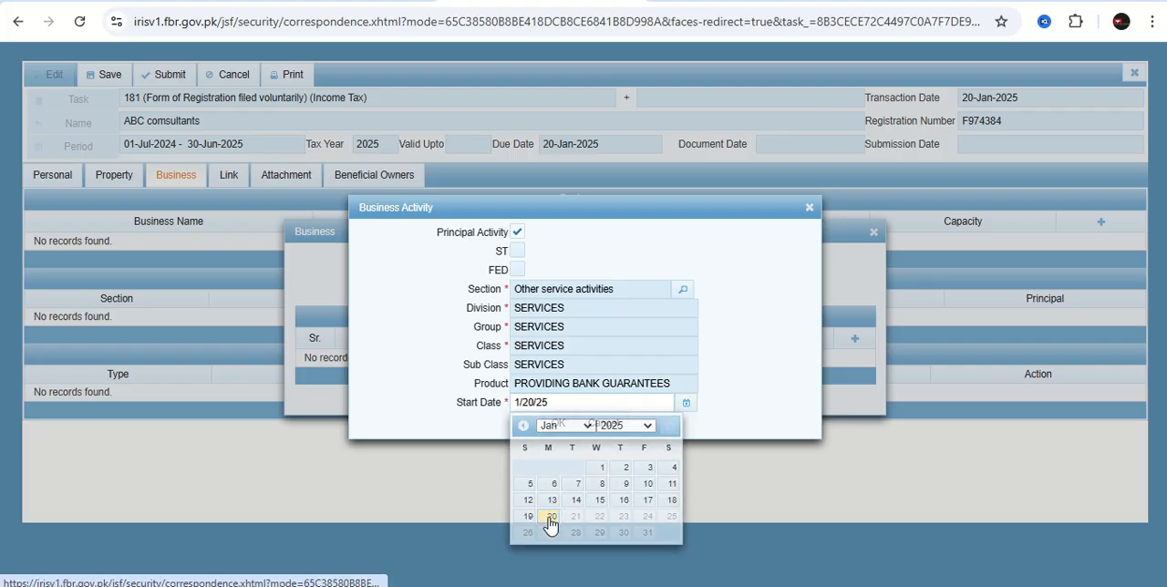
click(557, 423)
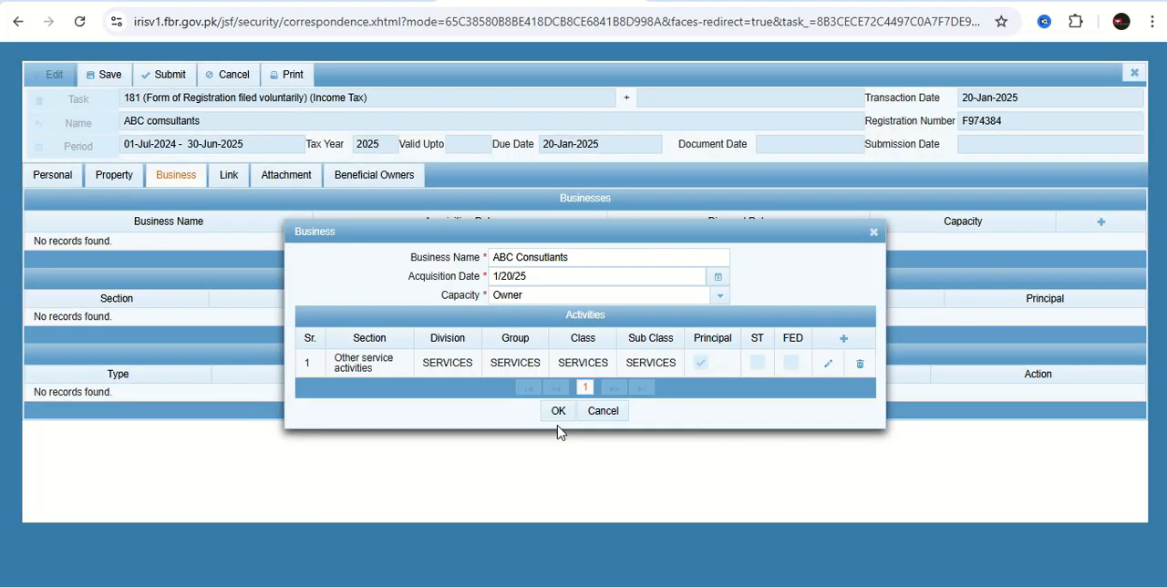
click(557, 414)
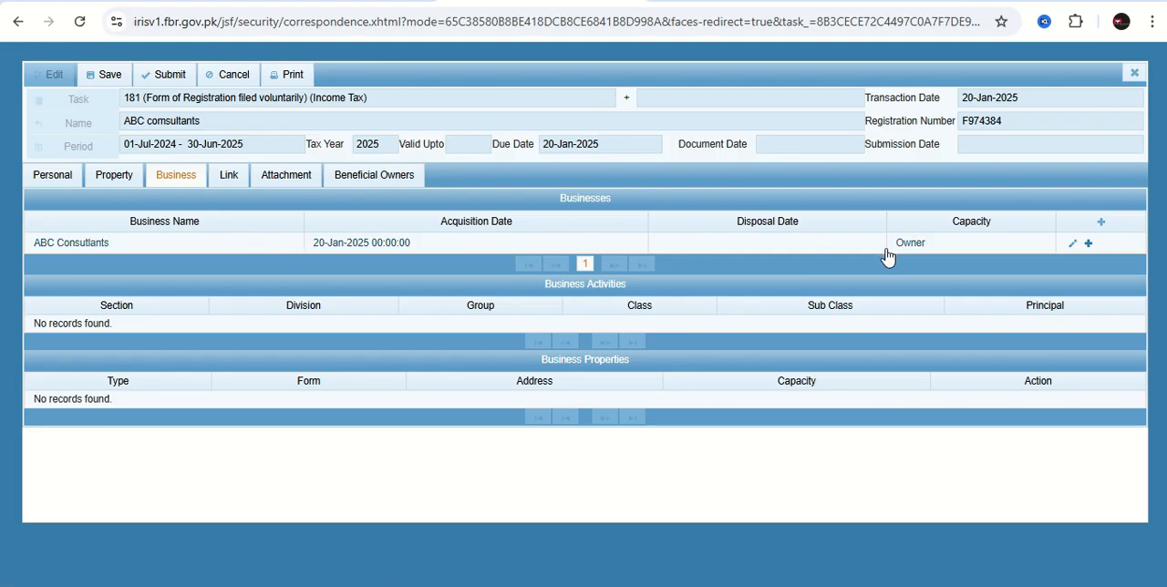
Link the registered commercial property to the ABC Consutlants business.
click(116, 184)
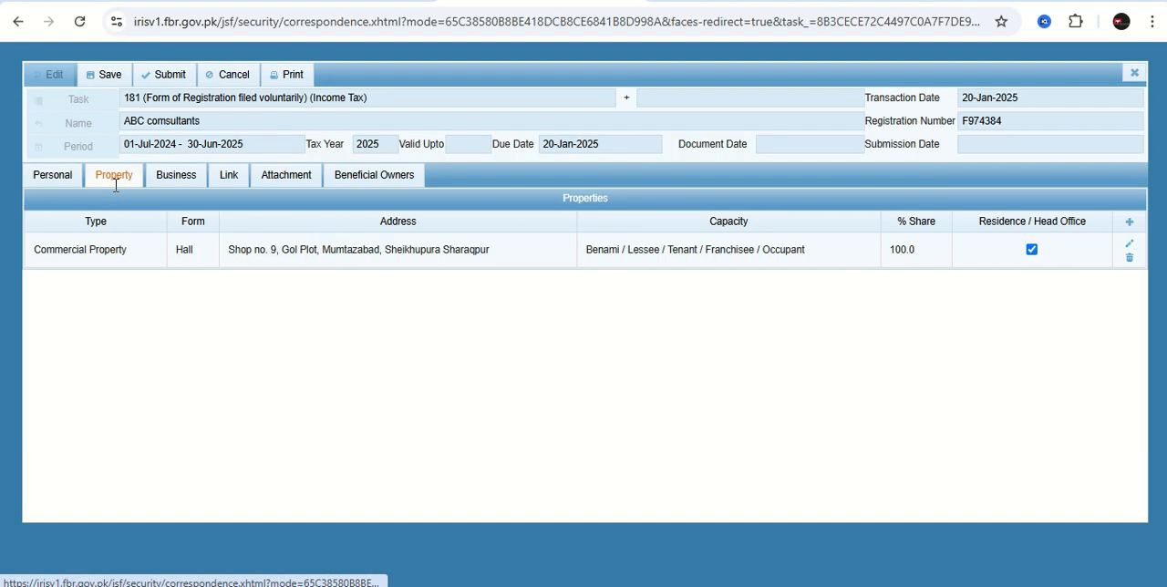
click(166, 176)
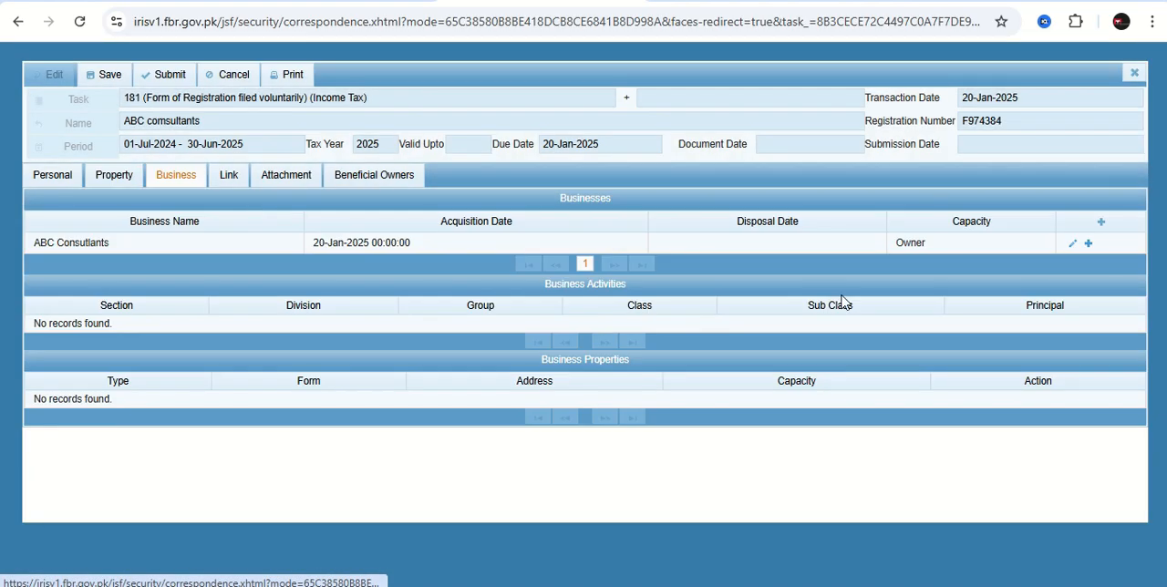
click(1087, 244)
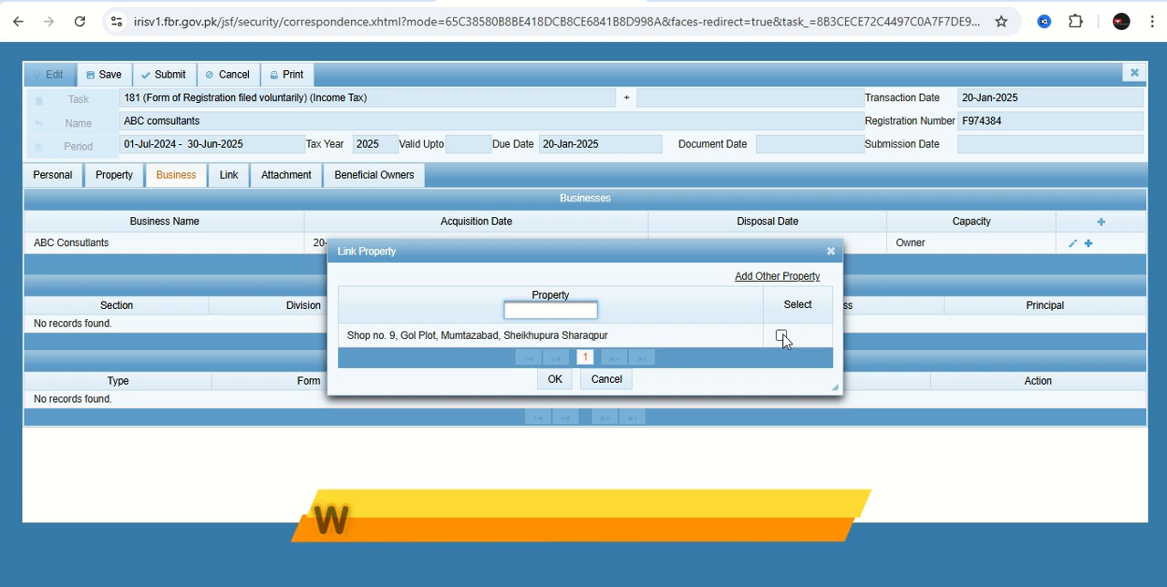
click(780, 336)
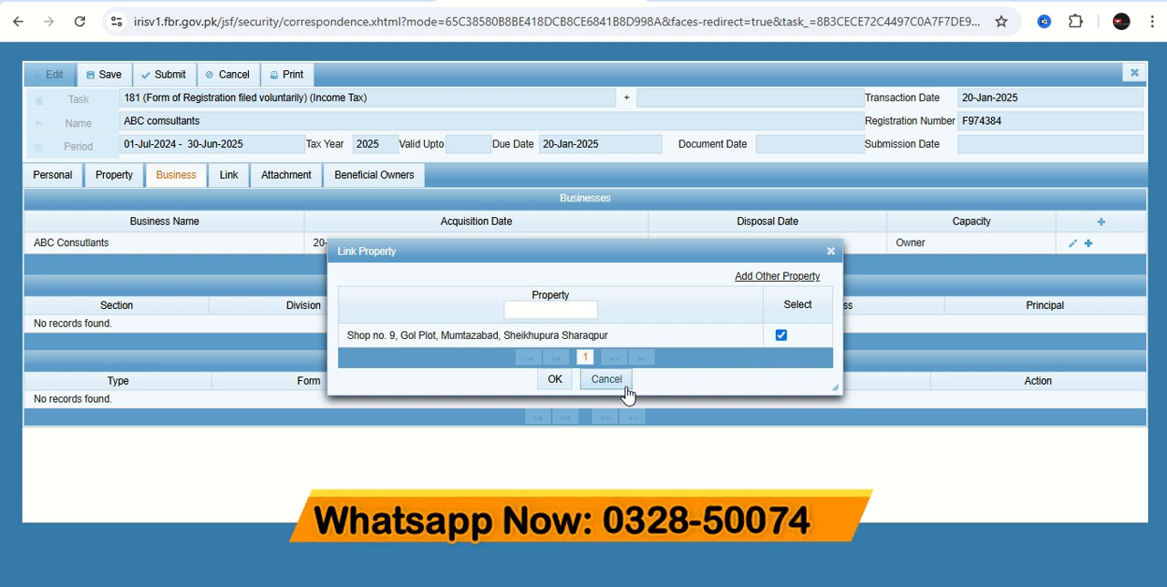
click(555, 379)
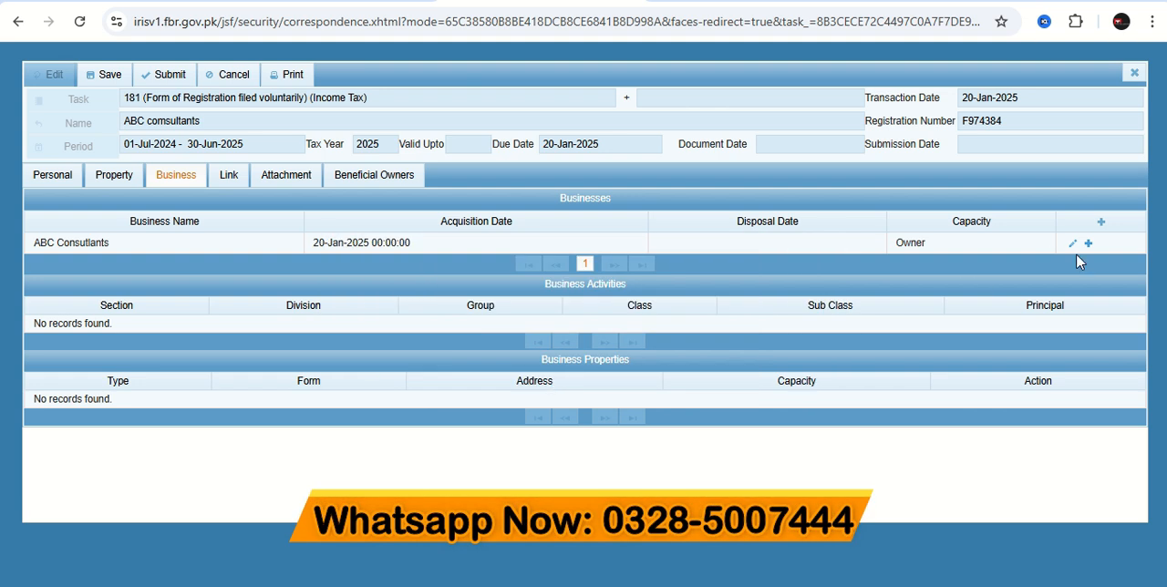
Start a new linked person record with the capacity Member.
click(229, 179)
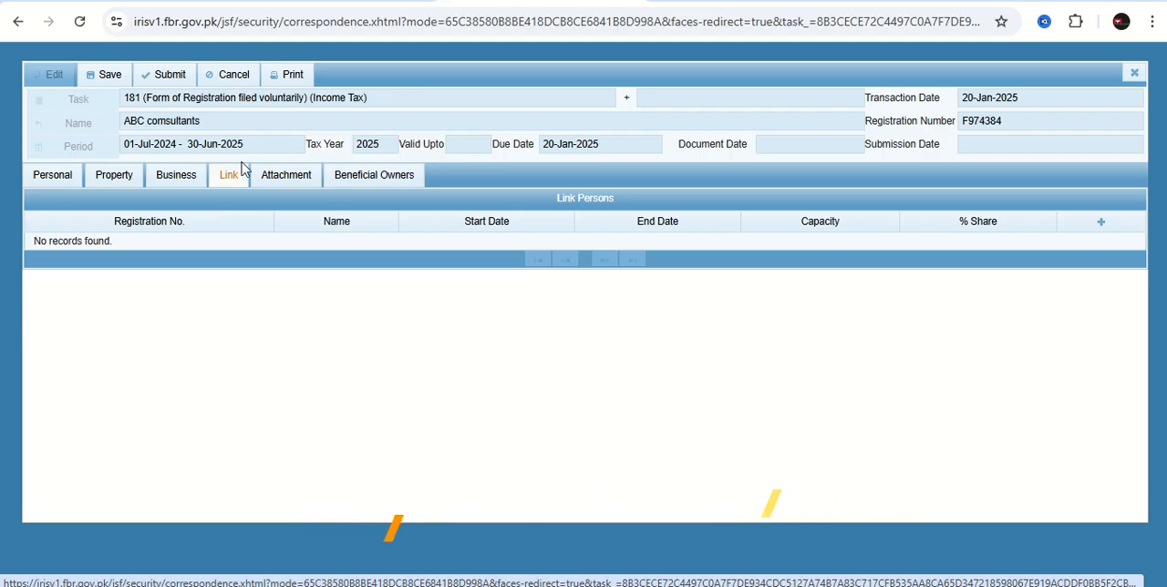
click(1101, 224)
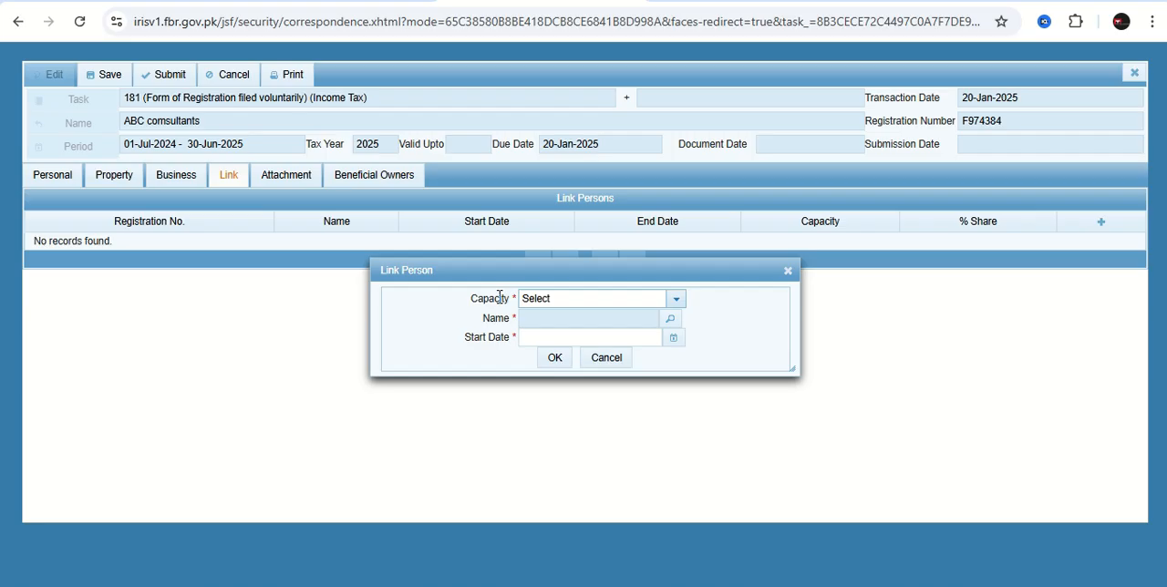
click(681, 302)
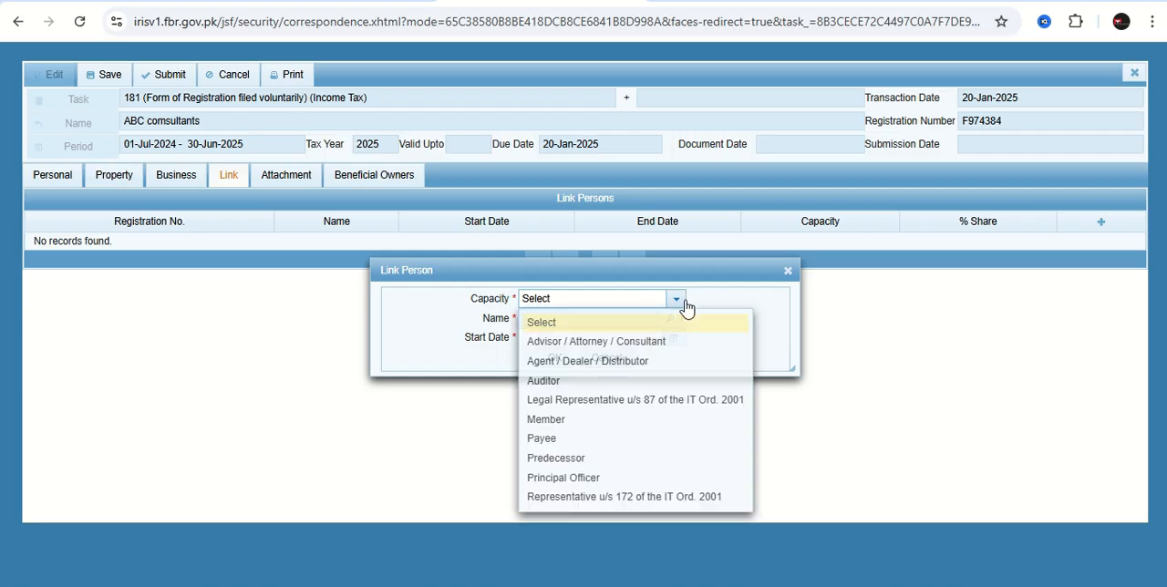
click(576, 421)
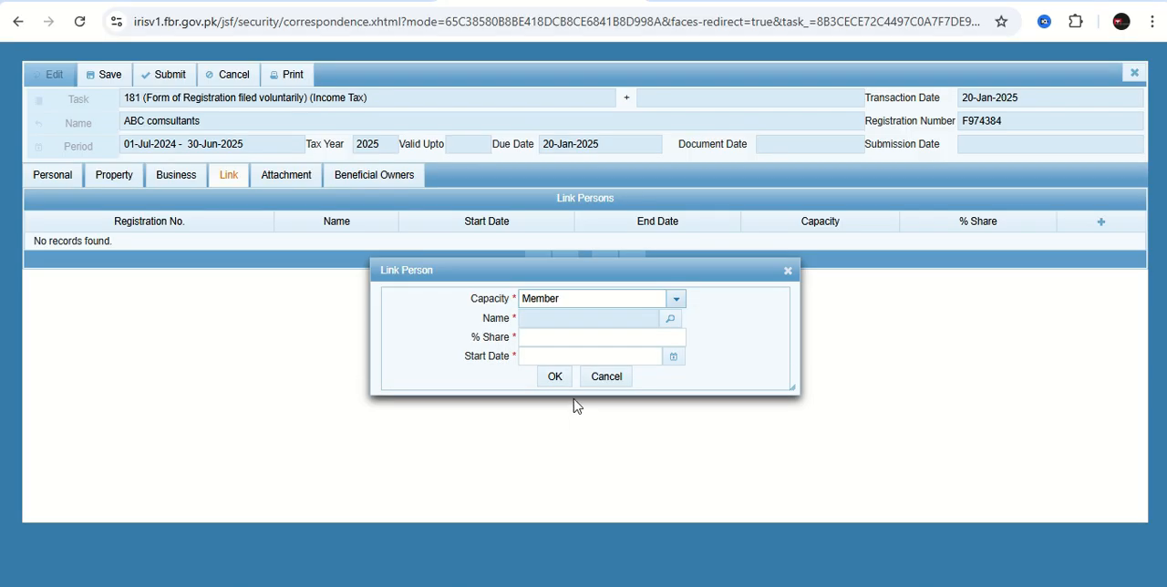
Search for the member with a previously used registration number and select the matching person.
click(670, 320)
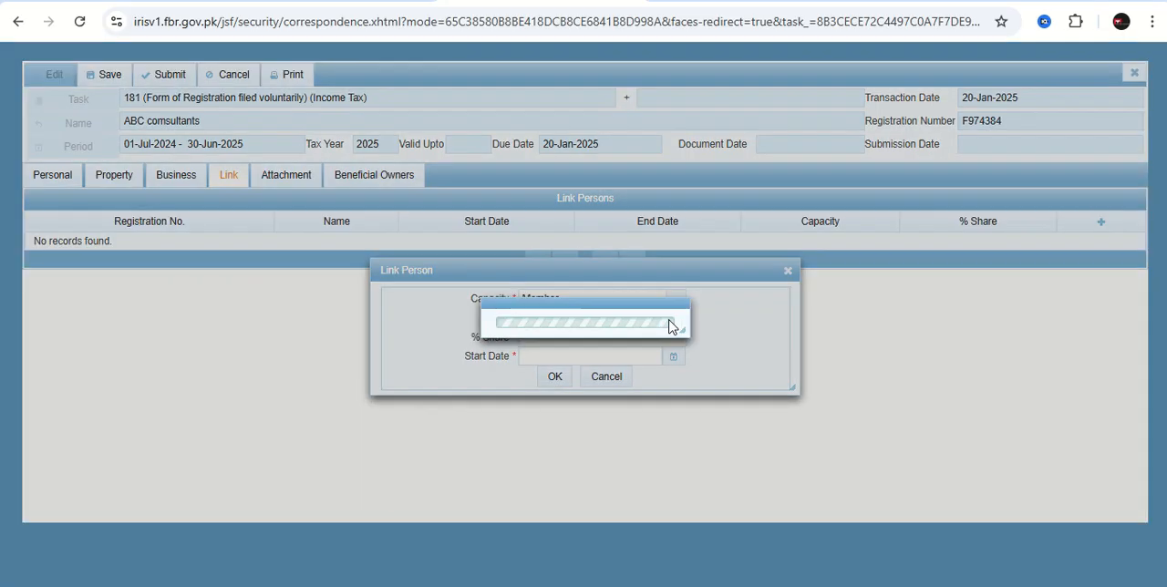
click(440, 247)
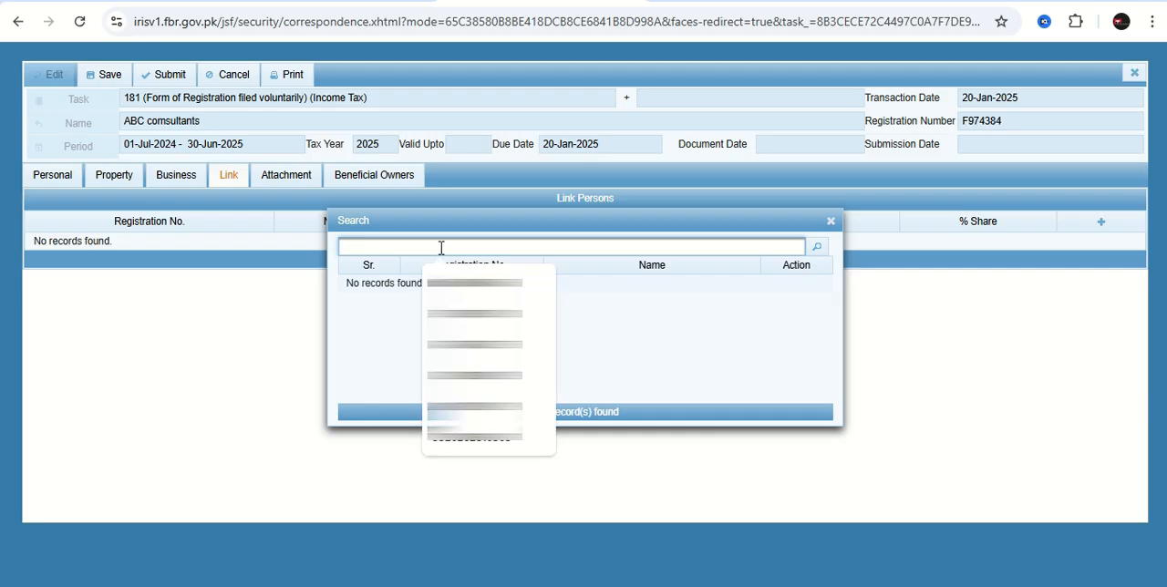
click(474, 283)
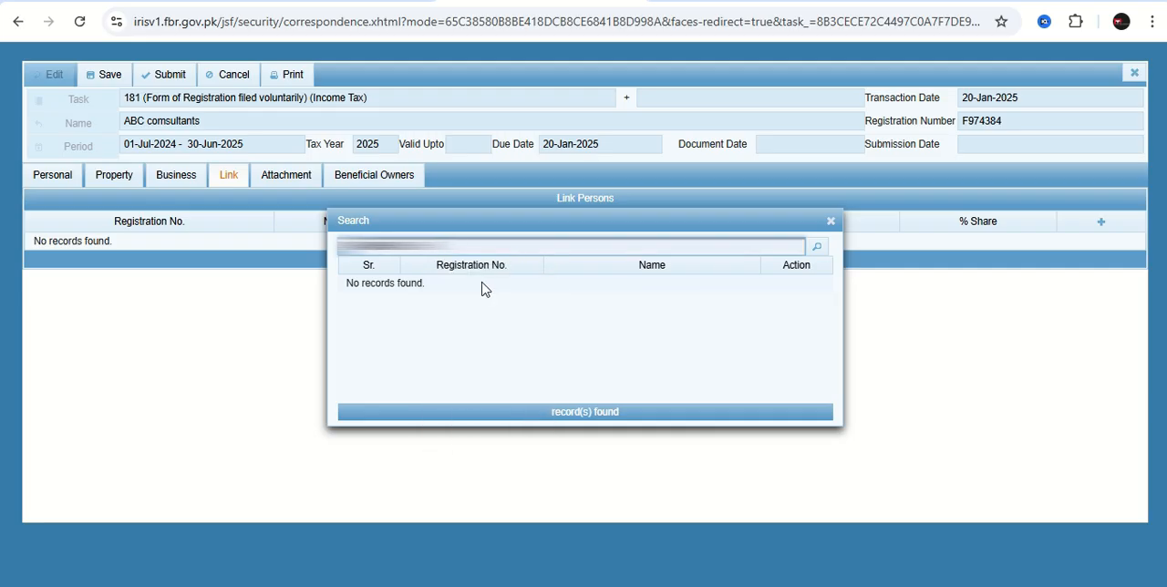
click(817, 249)
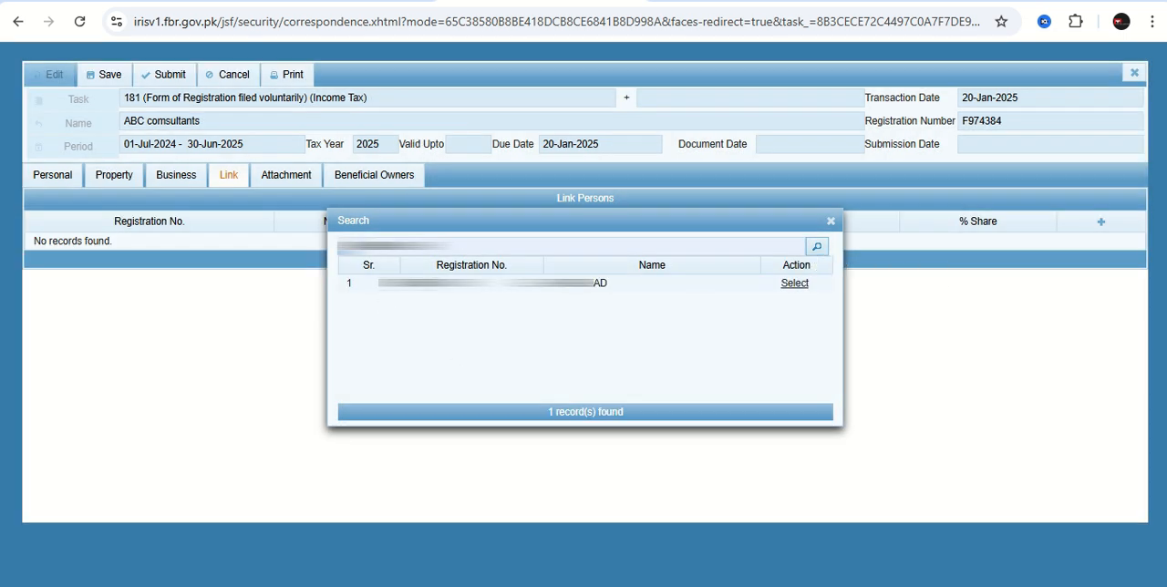
click(794, 284)
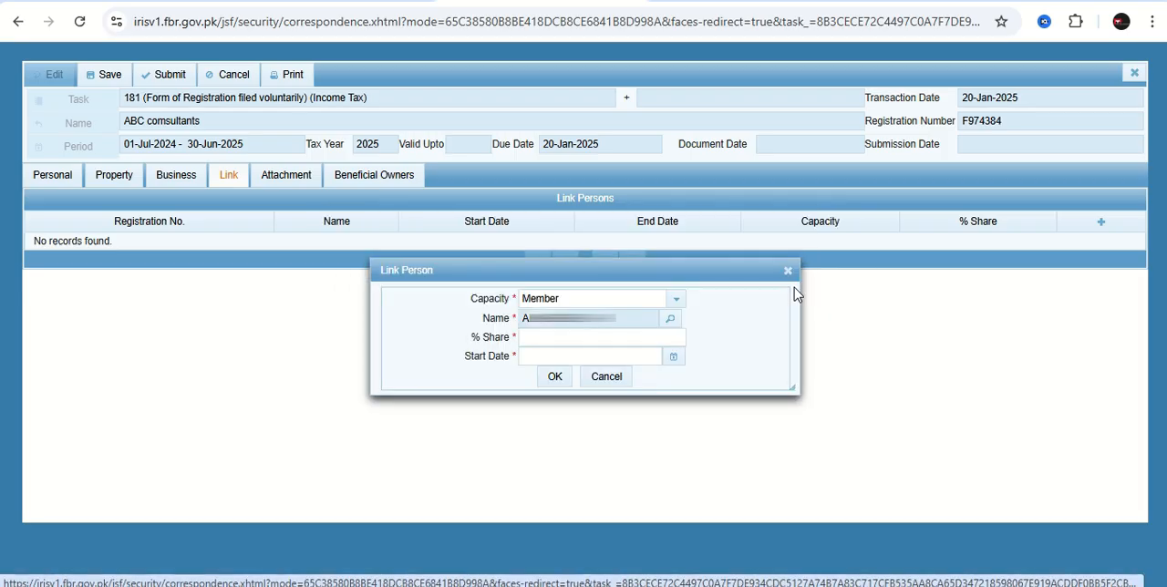
Set the first member's share to 50 percent with start date 1/20/25 and save the linked person.
click(539, 337)
text(50)
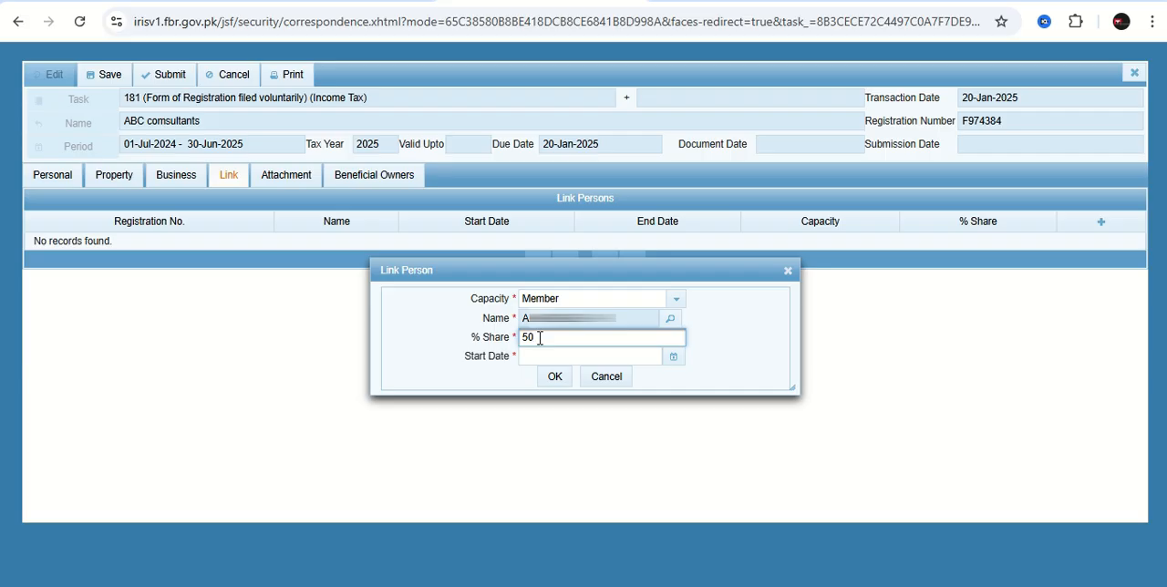
click(673, 357)
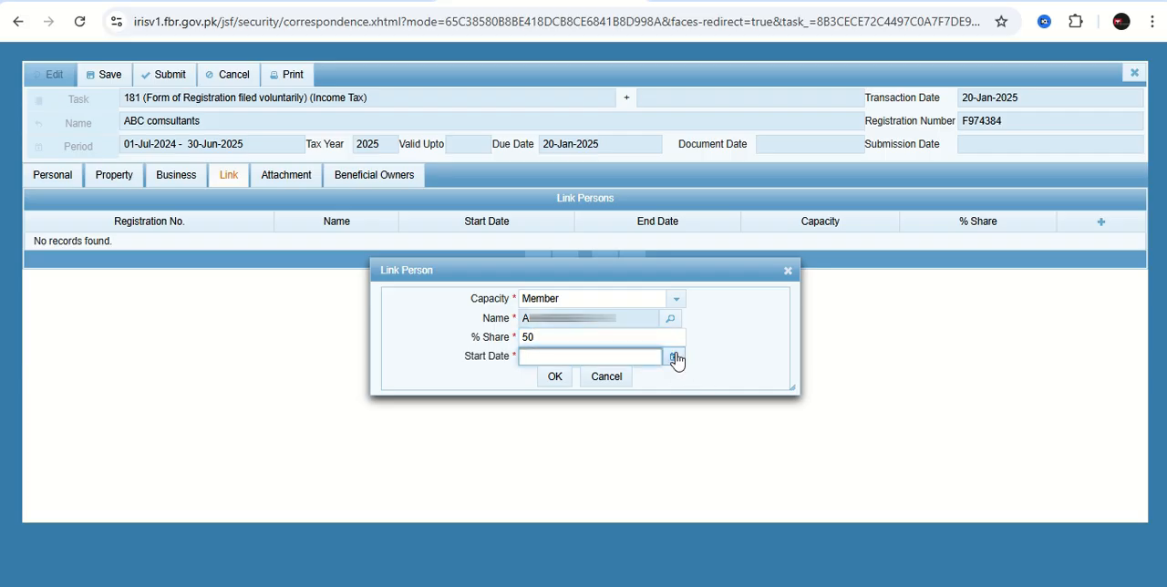
click(558, 471)
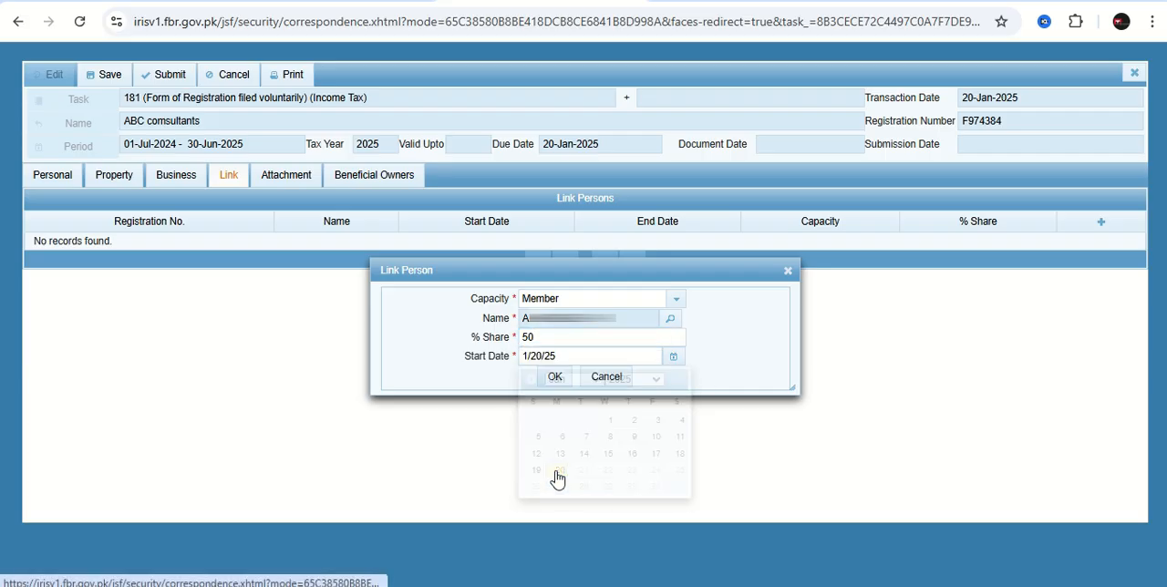
click(554, 377)
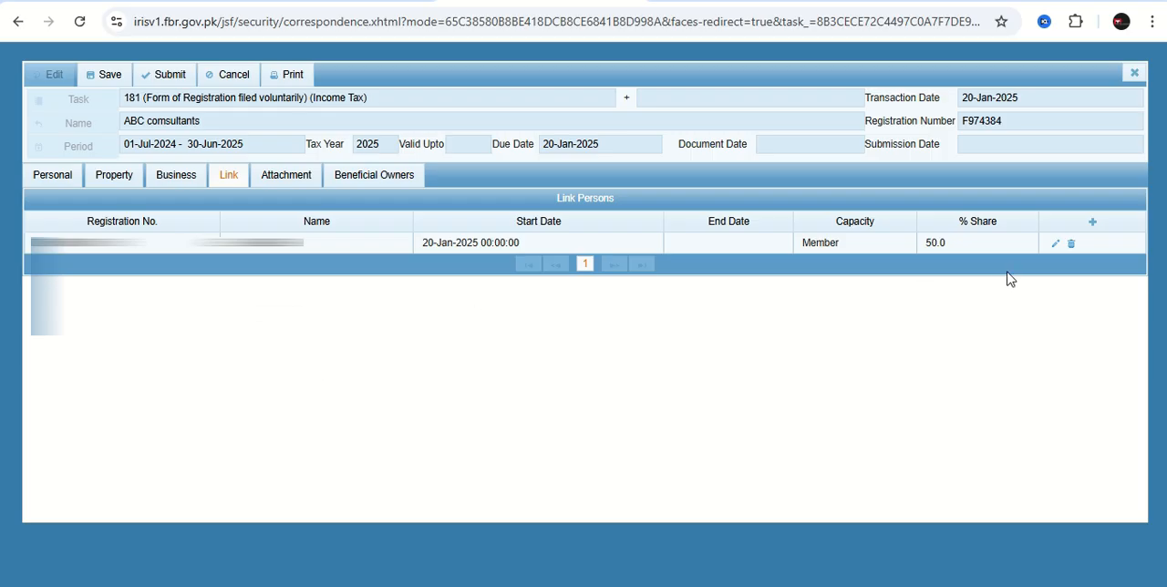
Start a second linked person as Member and select the person found with the registration number copied from the Excel sheet.
click(1092, 222)
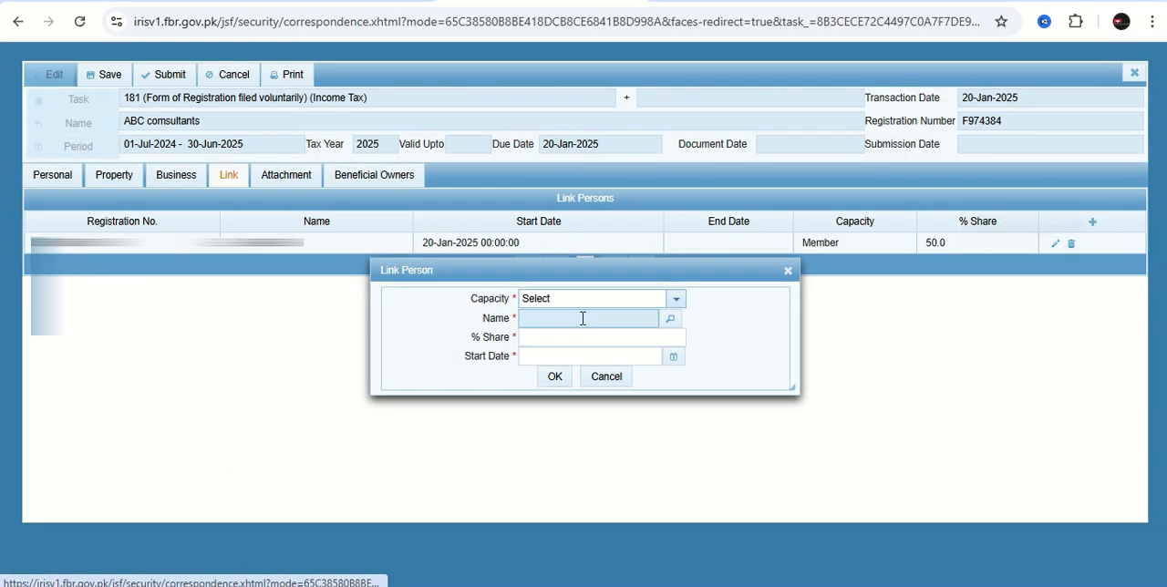
click(675, 301)
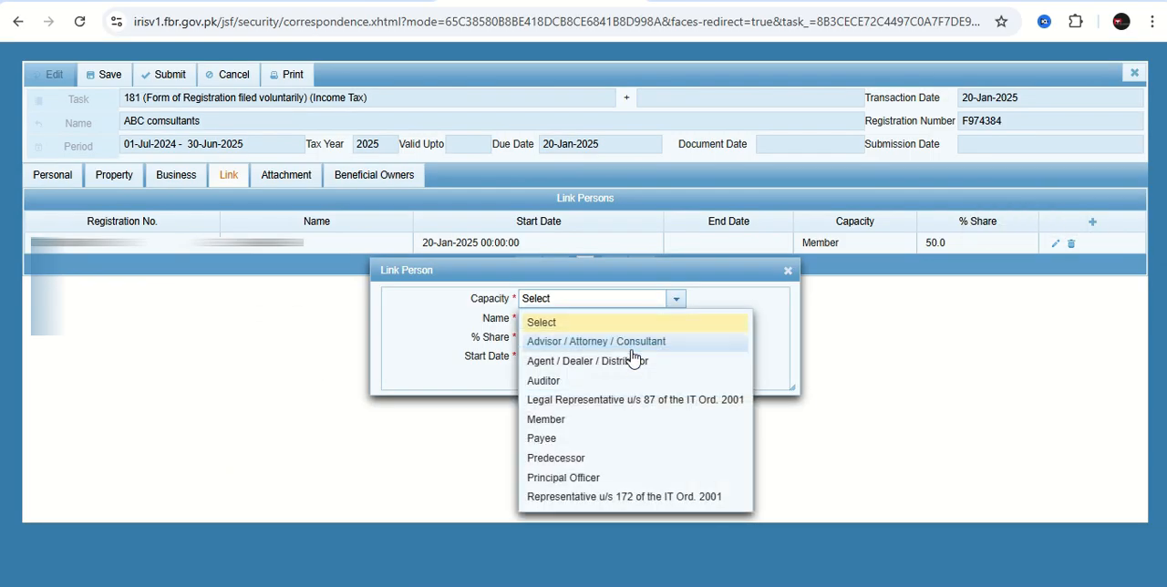
click(574, 422)
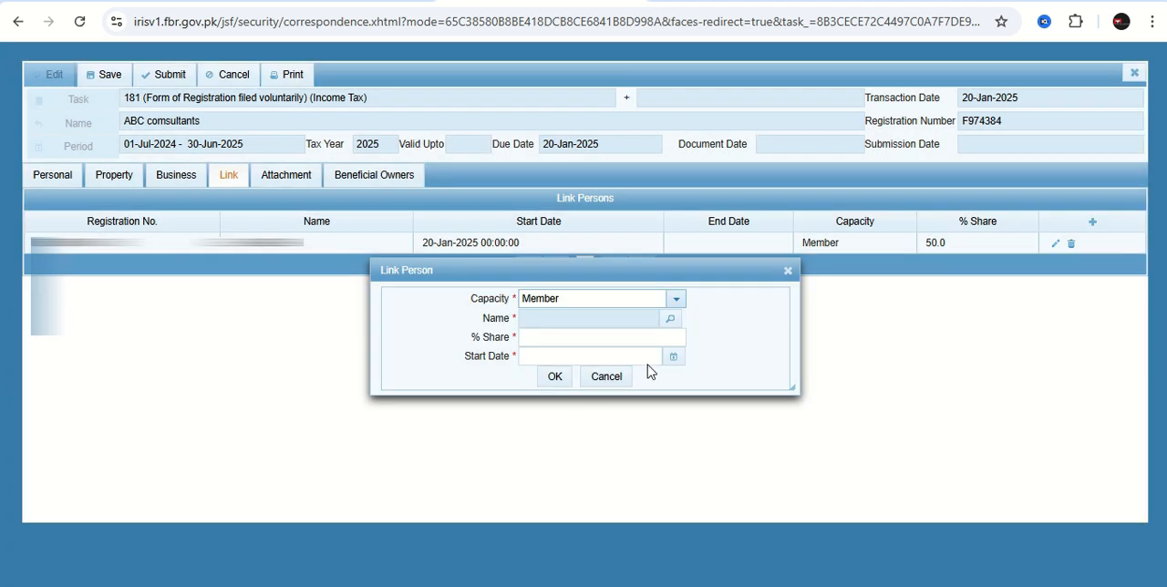
click(670, 319)
key(alt+Tab)
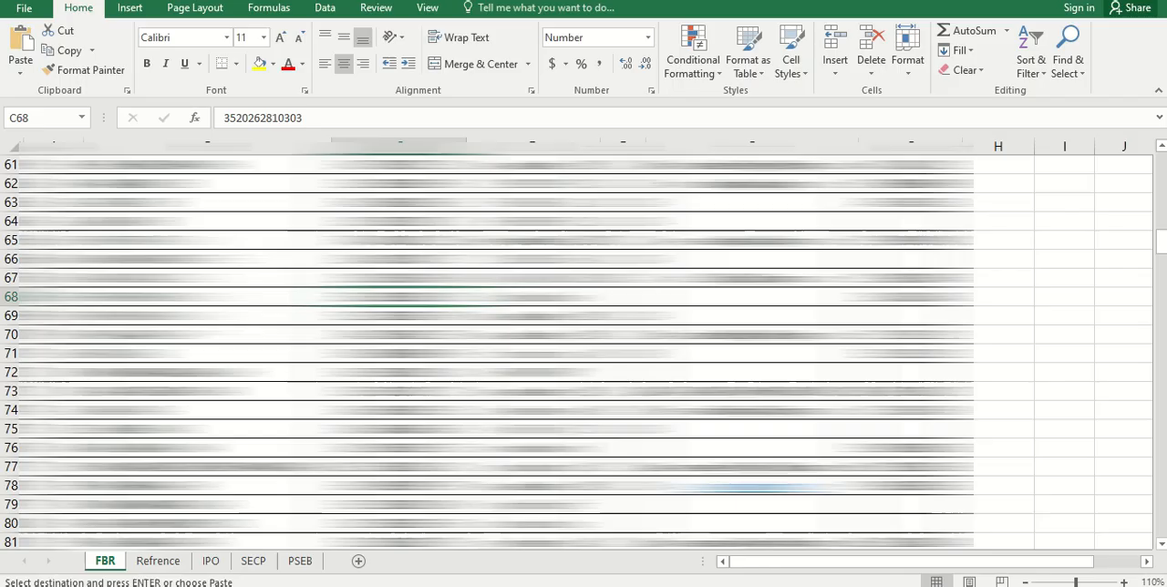
click(429, 563)
key(ctrl+v)
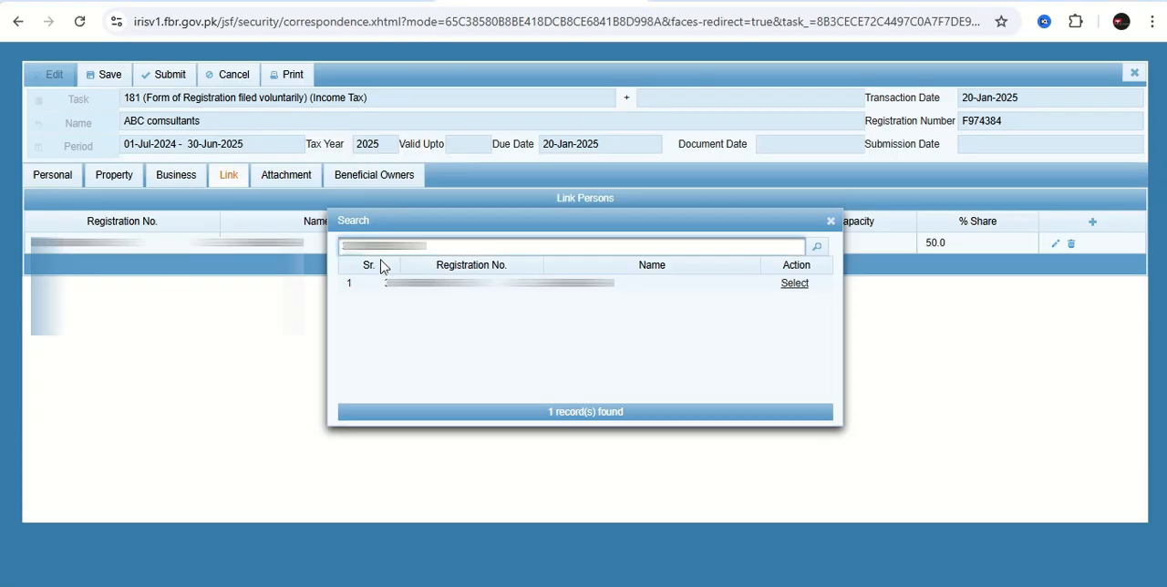
click(816, 247)
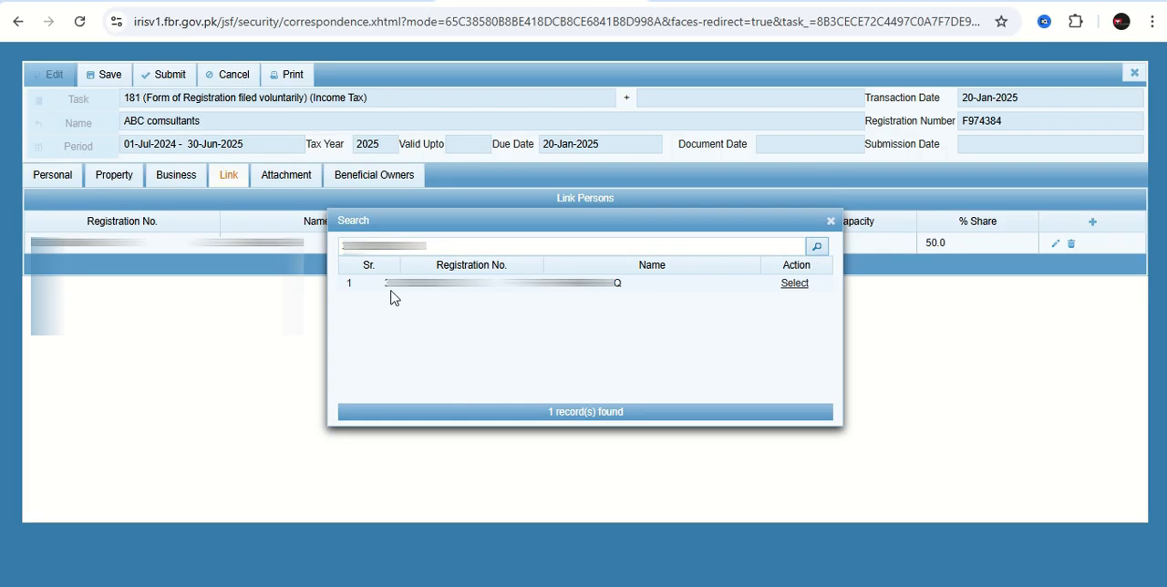
click(795, 284)
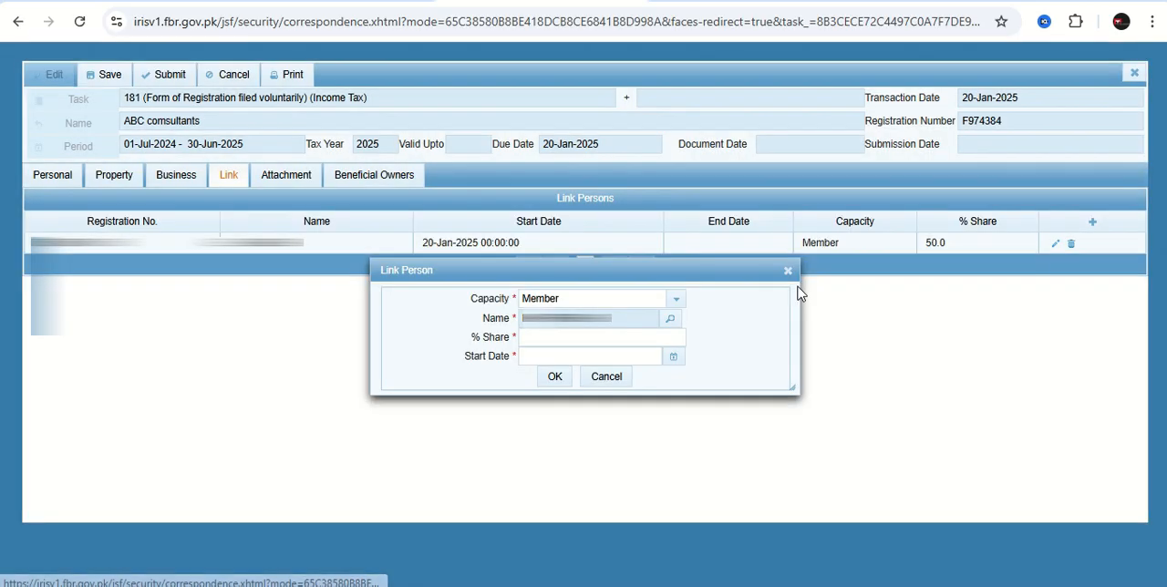
Give the second member a 50 percent share starting 1/20/25 and save the linked person.
click(570, 343)
text(50)
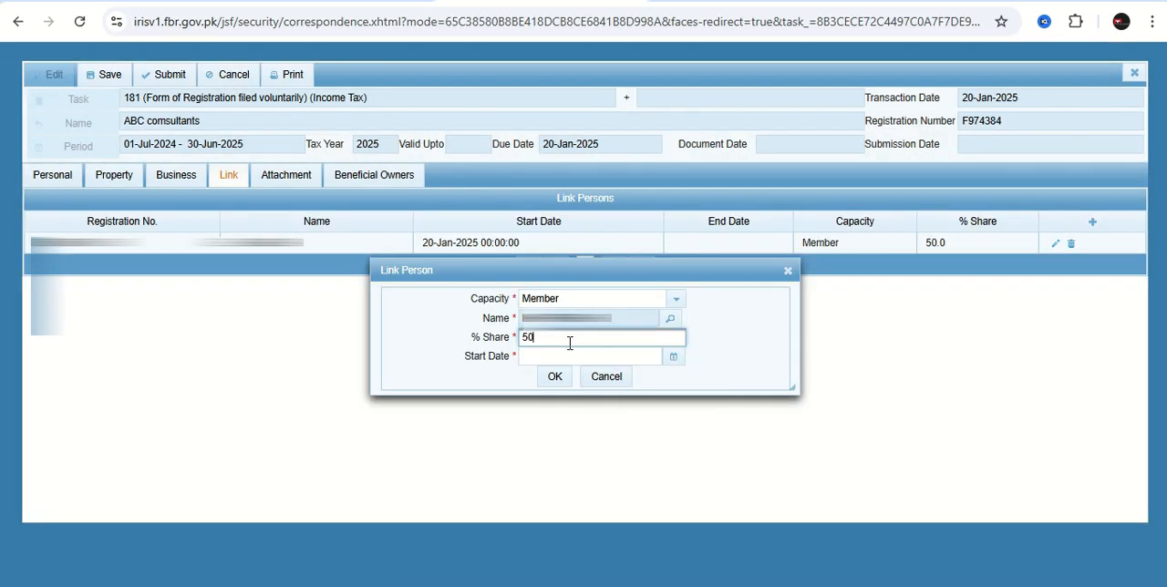
click(672, 357)
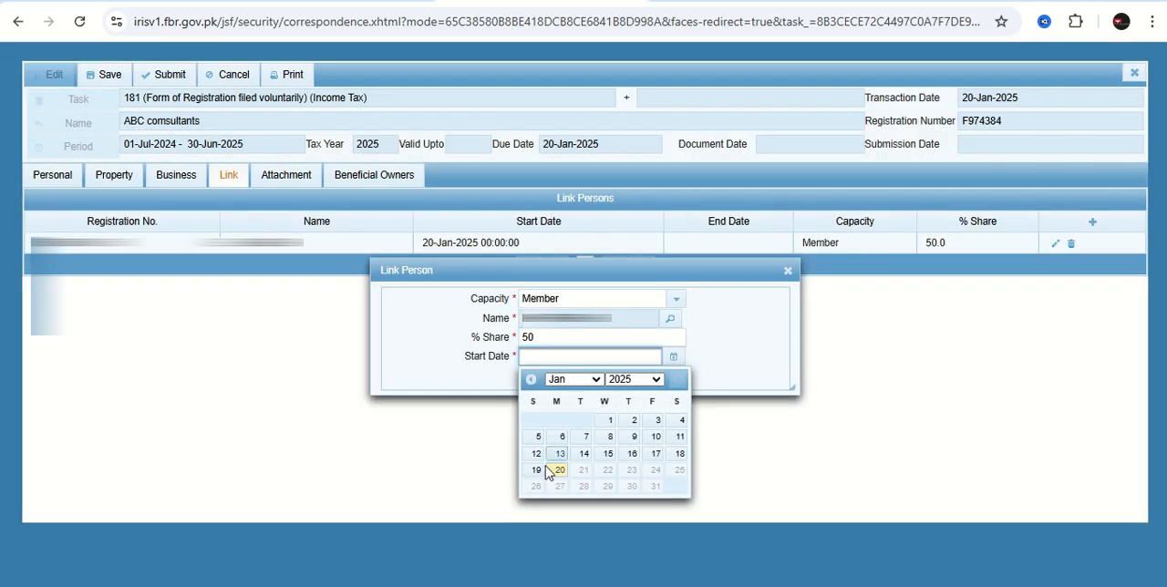
click(556, 471)
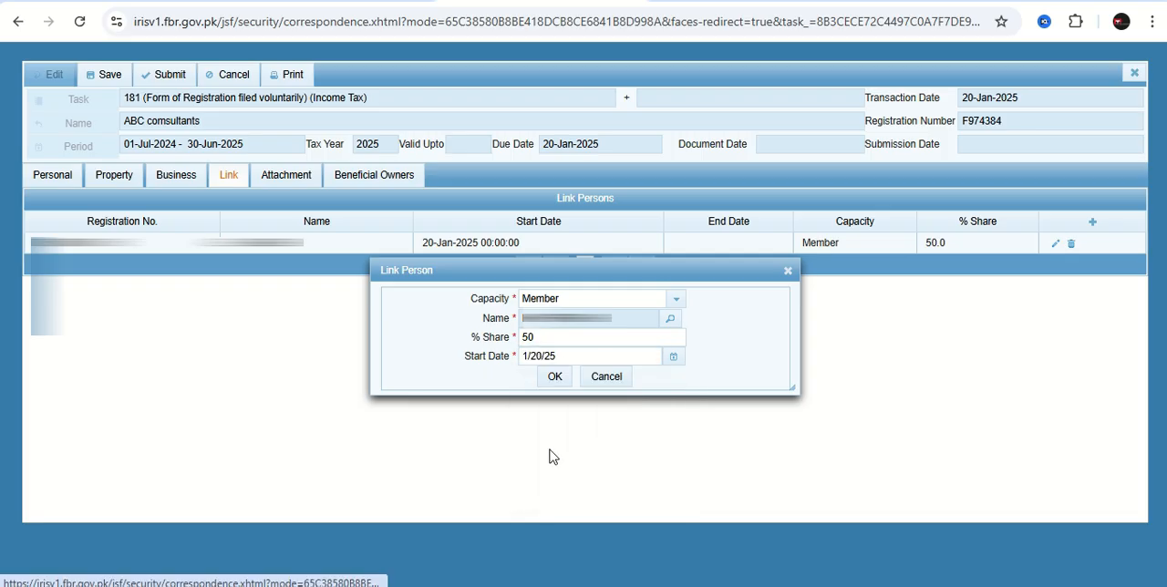
click(555, 379)
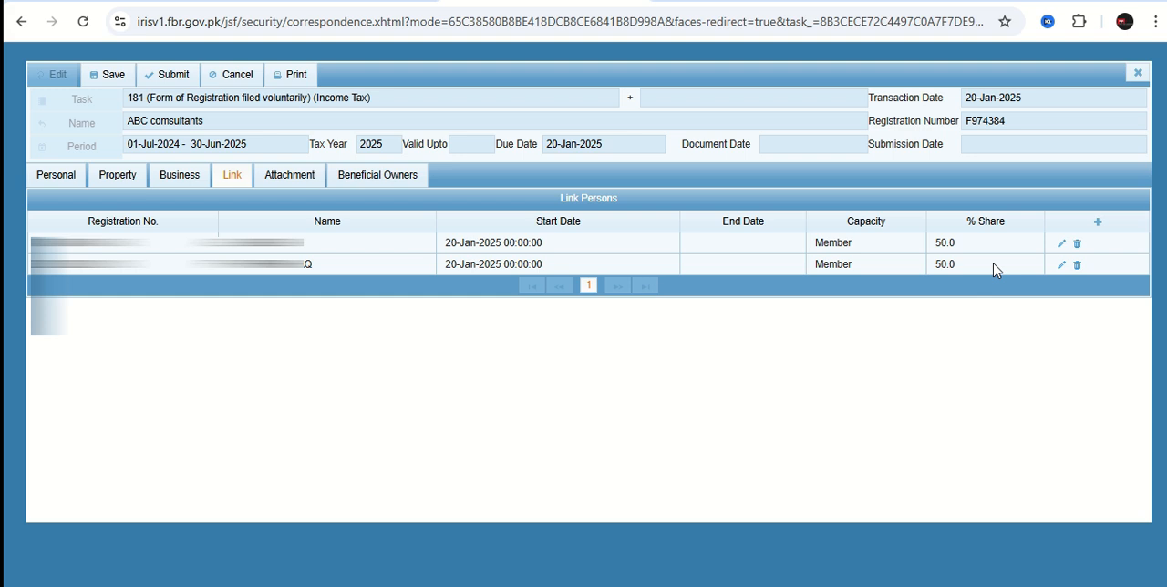
Link a person as Principal Officer, selecting the listed person, setting the start date to 20 January 2025 and saving.
click(1097, 223)
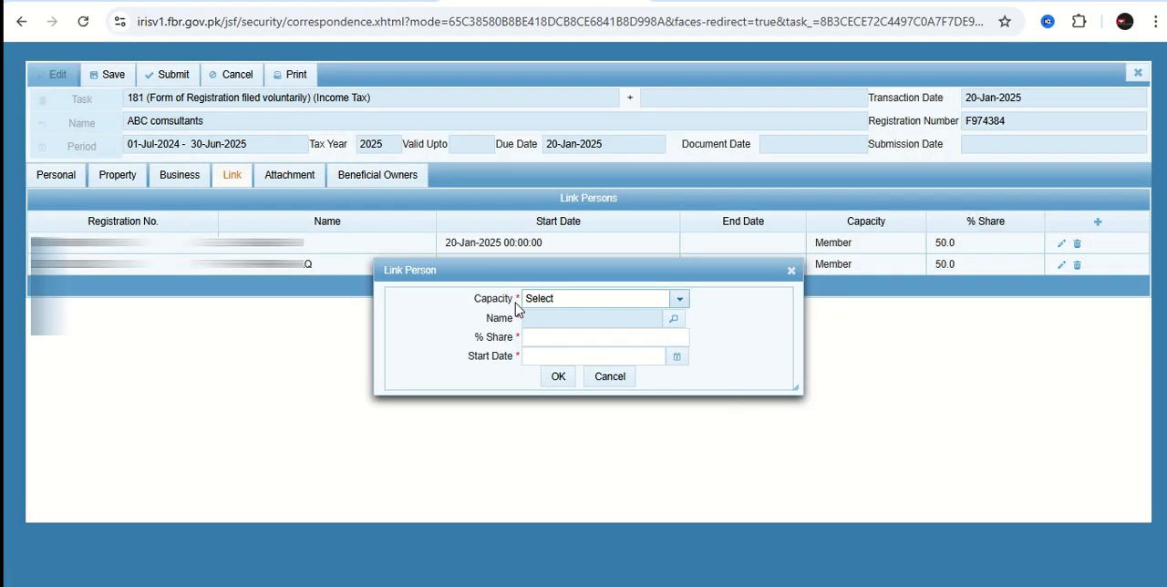
click(682, 303)
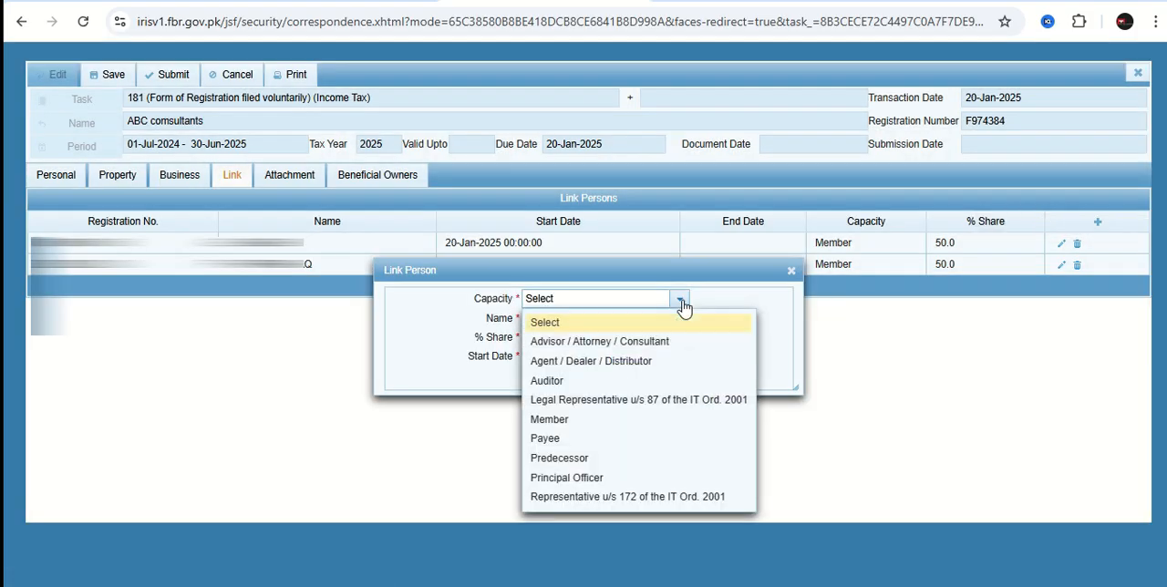
click(591, 479)
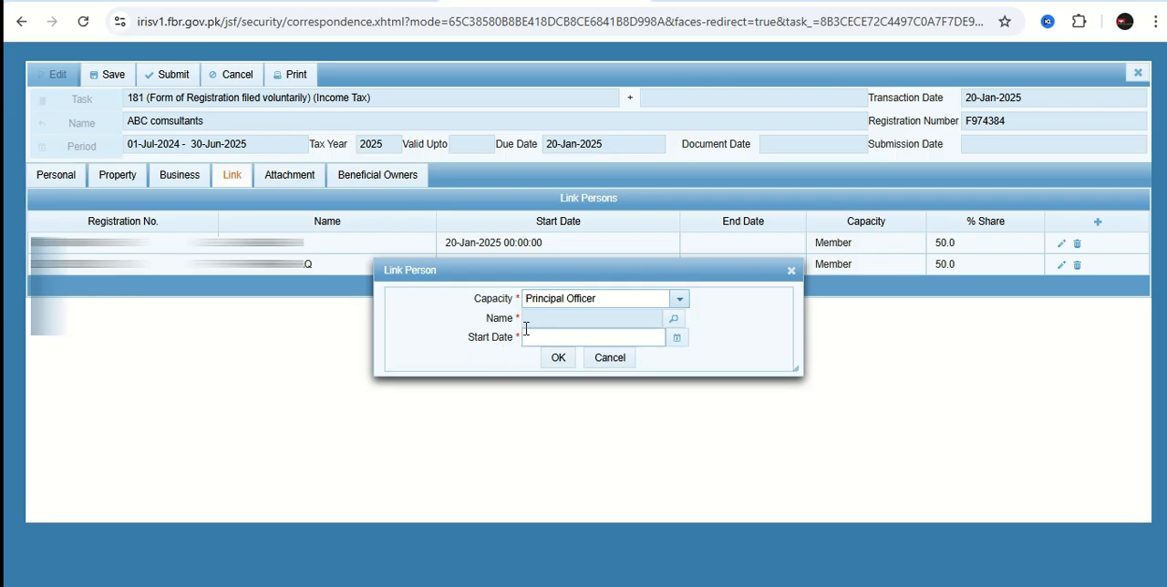
click(674, 319)
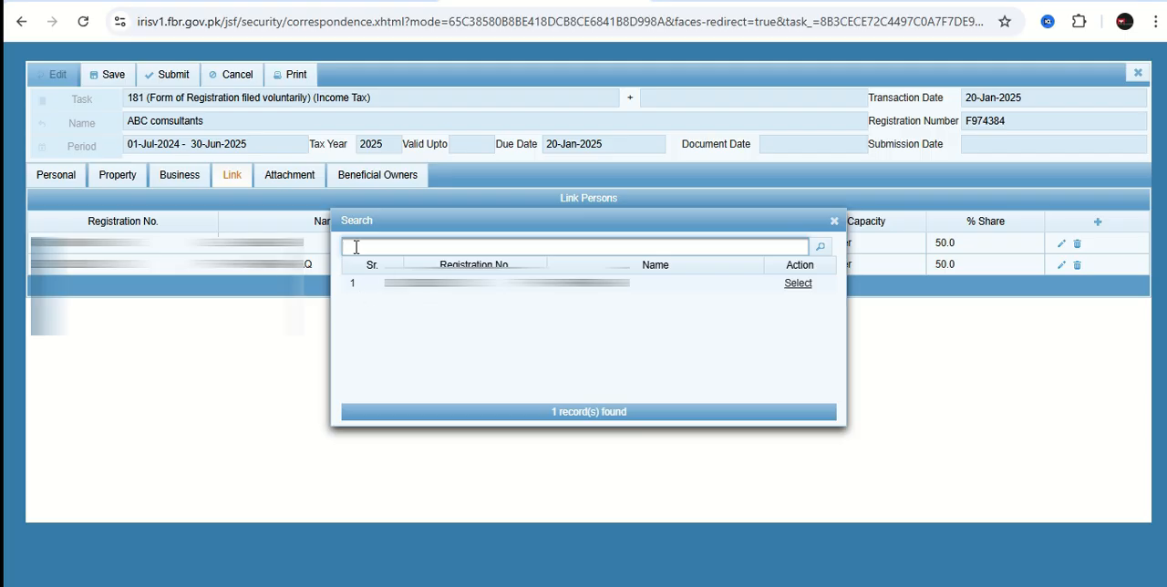
click(796, 285)
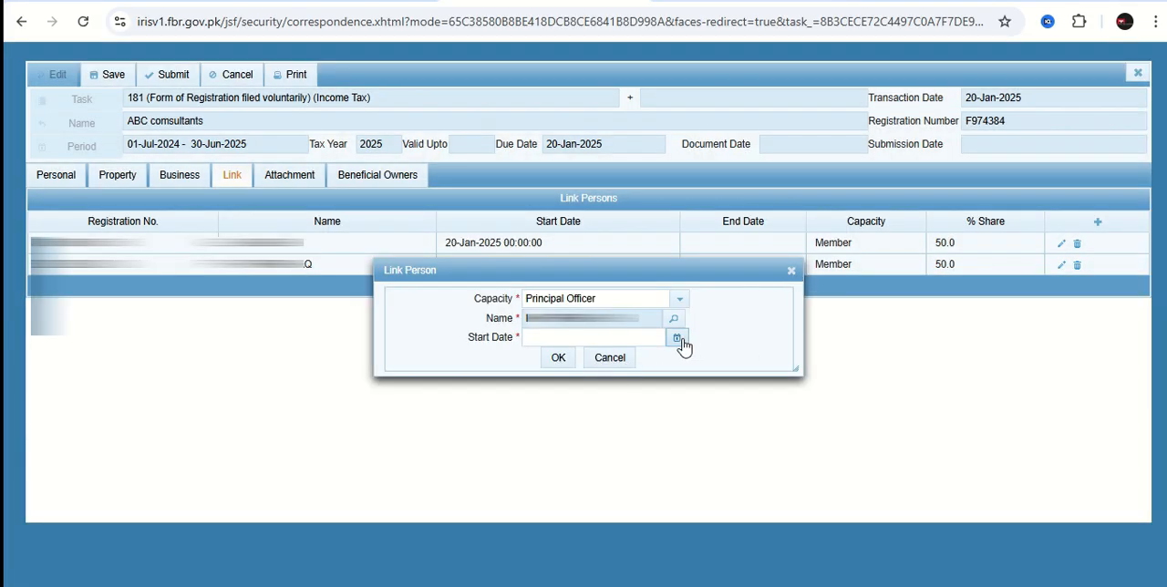
click(677, 338)
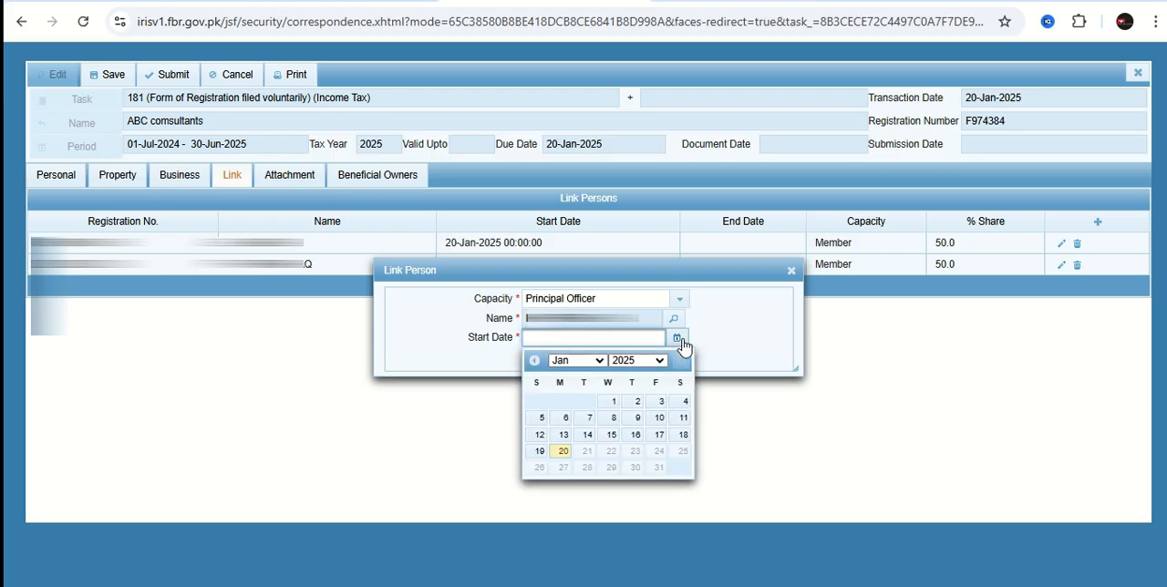
click(563, 451)
click(559, 361)
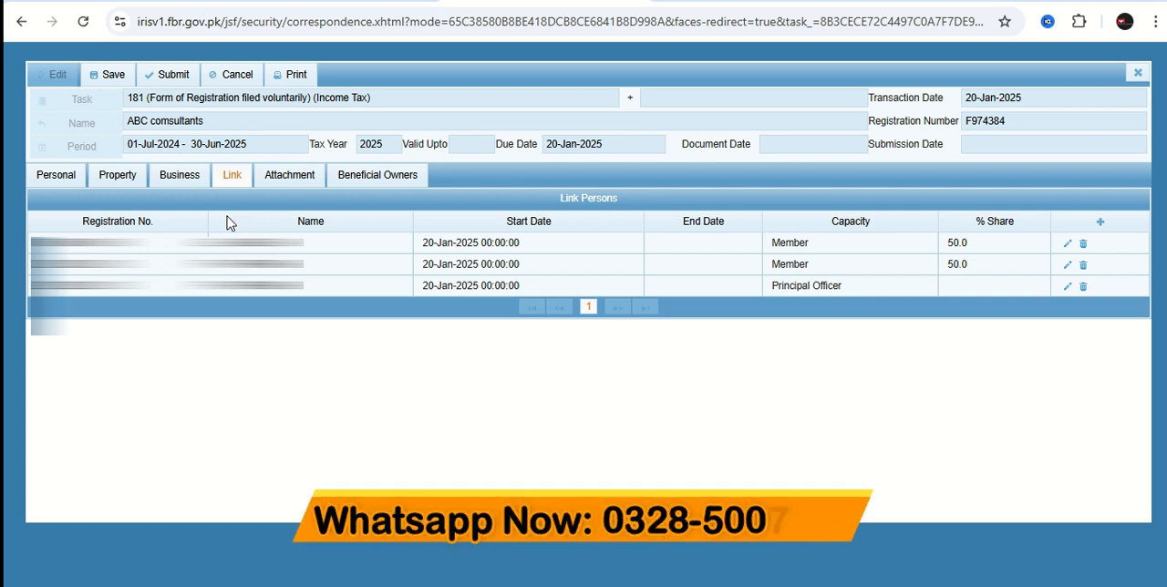
Attach "pak tax lawyer letterhead.pdf" as the evidence of tenancy / ownership of business premises.
click(280, 180)
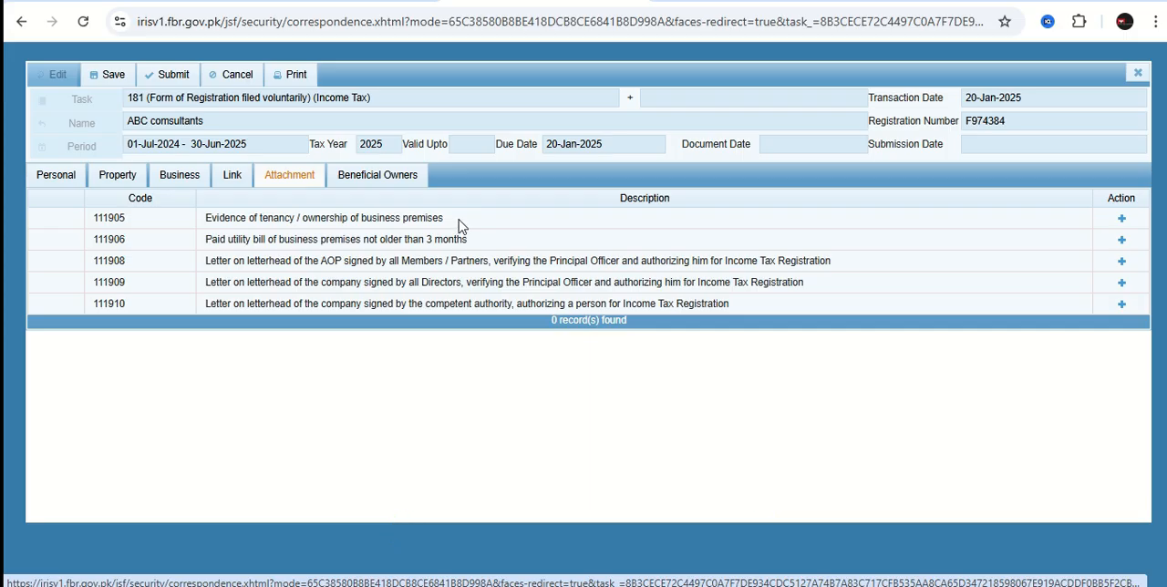
click(1122, 219)
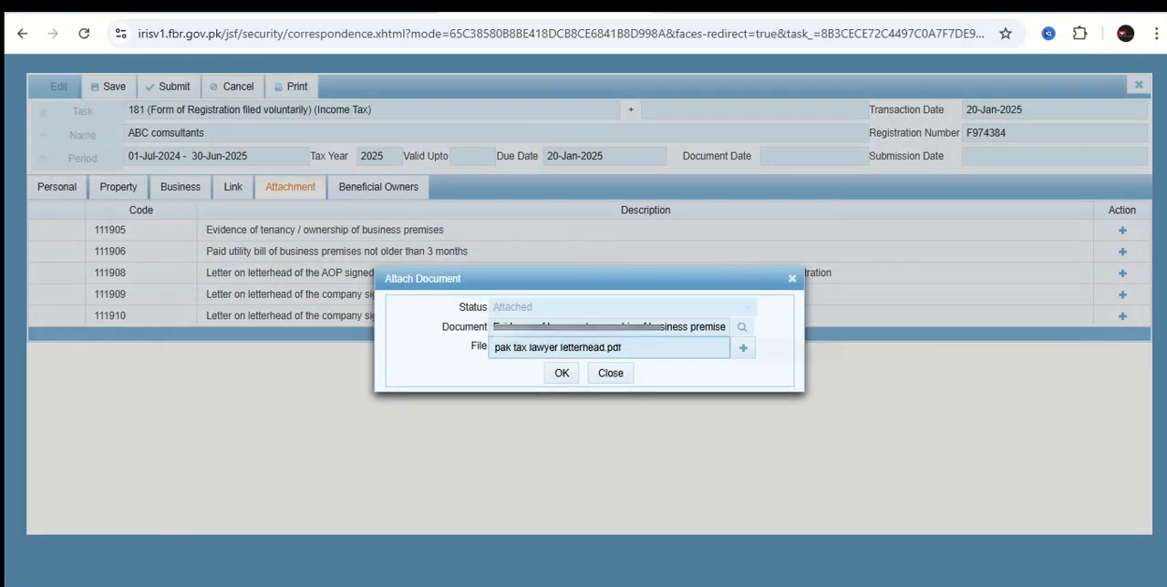
click(561, 373)
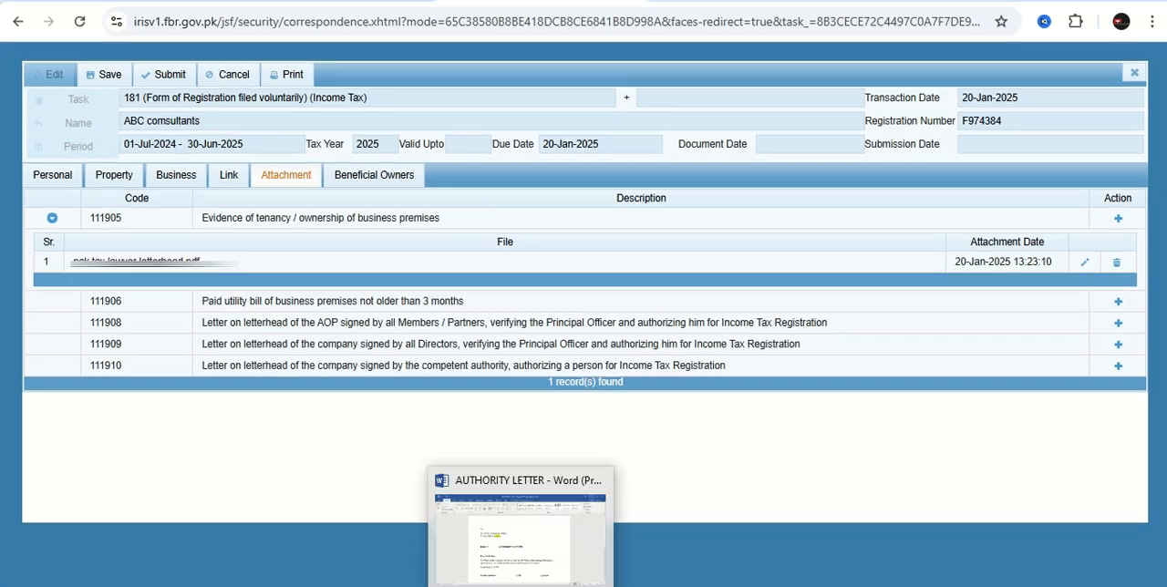
Switch to Word to review the authority letter template down to its signature section, and return to the registration form in Chrome.
click(506, 545)
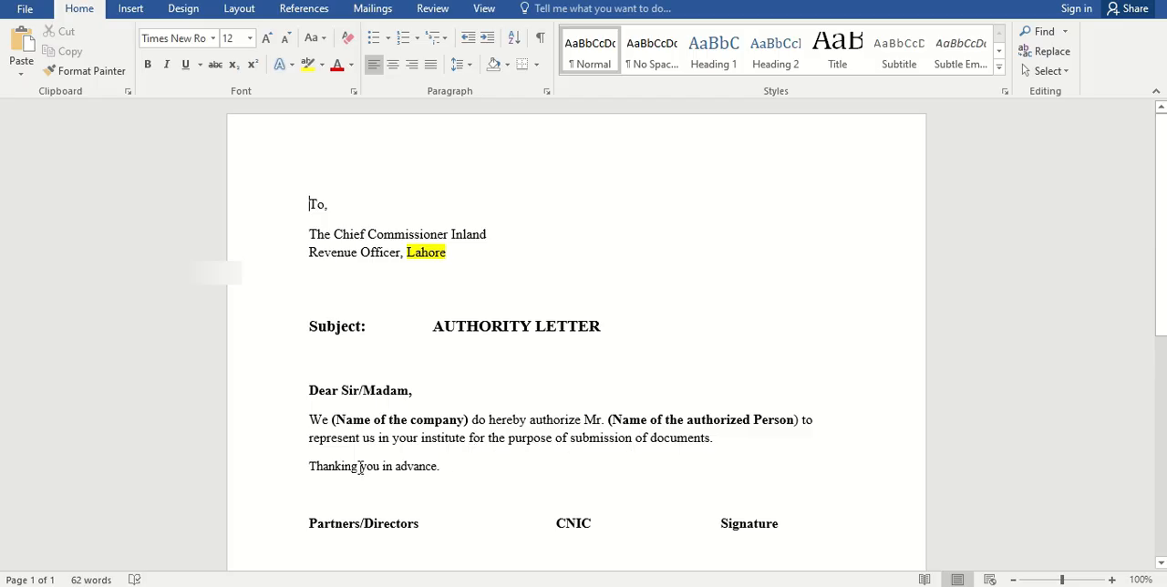
key(ctrl+End)
scroll(471, 428, up, 5)
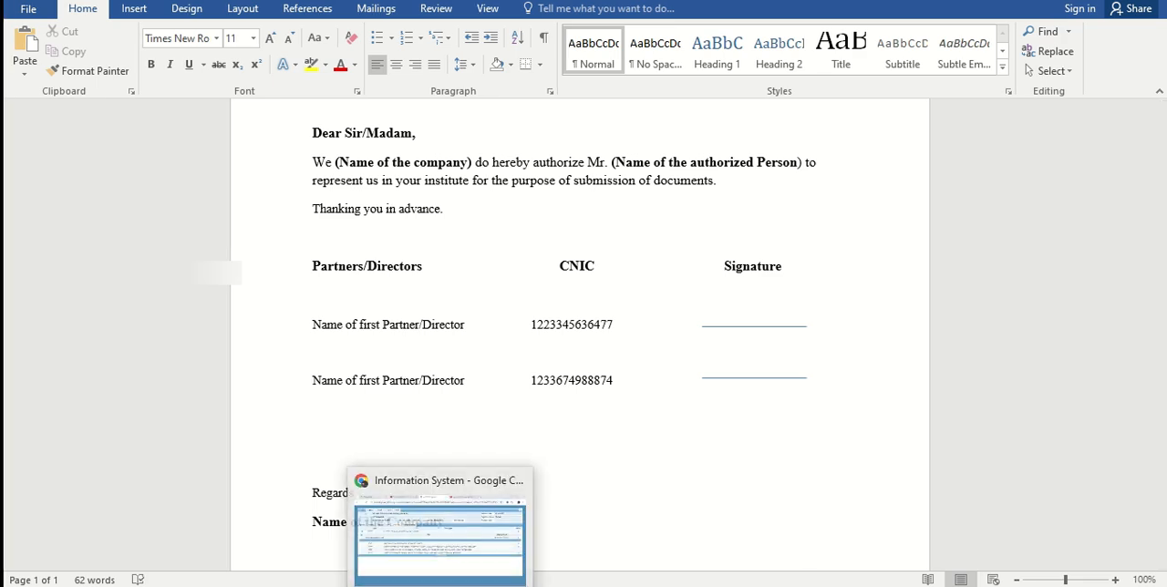
click(443, 529)
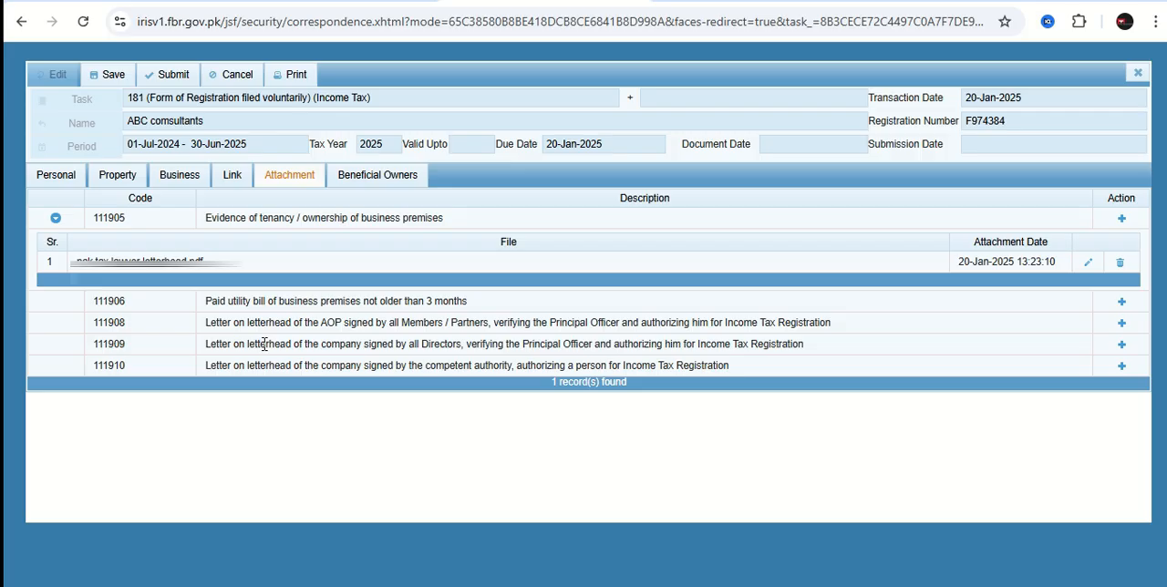
Start a new beneficial owner record with the category for direct ownership rights (shareholding) of twenty-five percent or more.
click(354, 182)
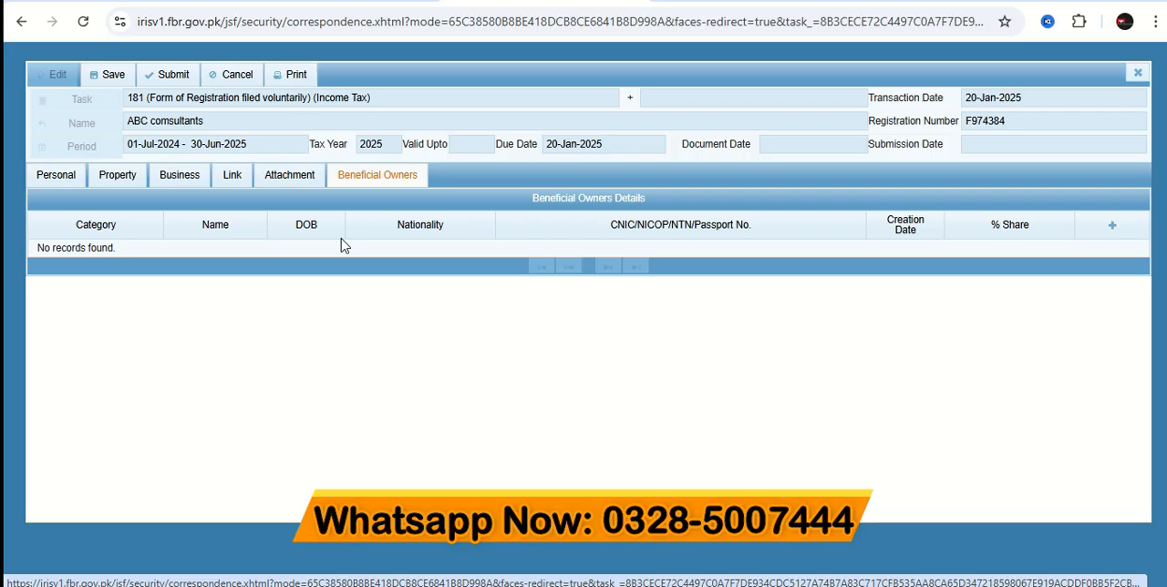
click(1112, 225)
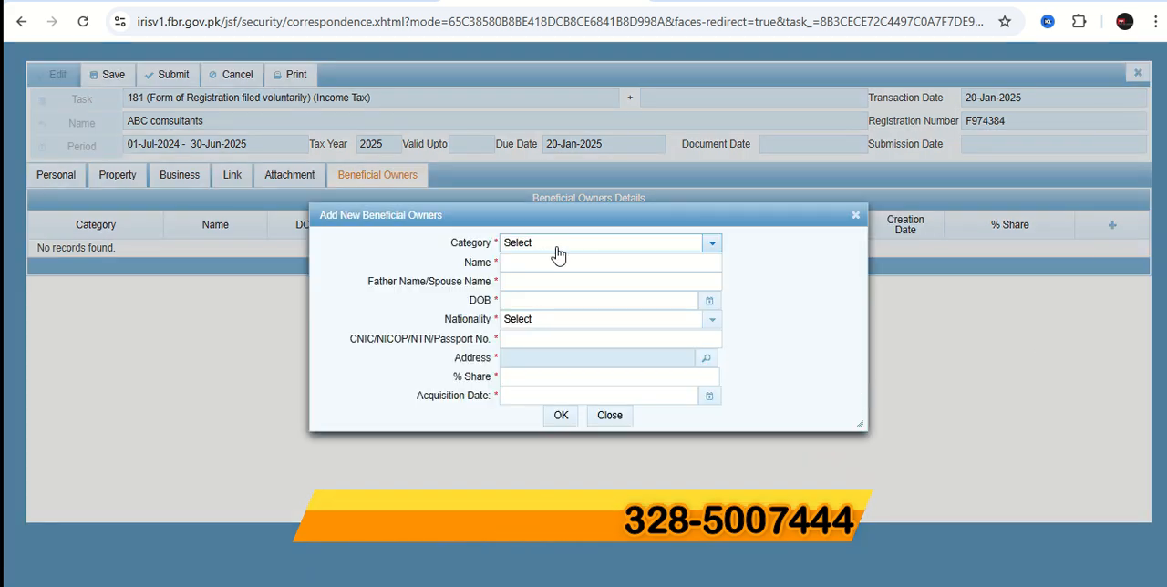
click(714, 246)
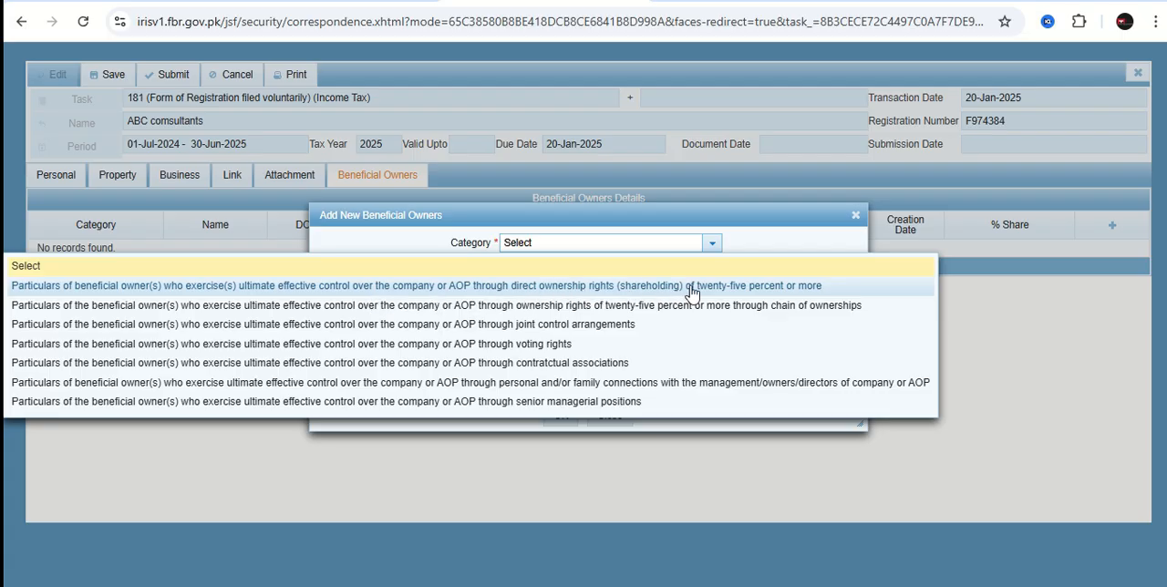
click(795, 288)
Fill in the beneficial owner's name, father or spouse name, and date of birth.
click(529, 264)
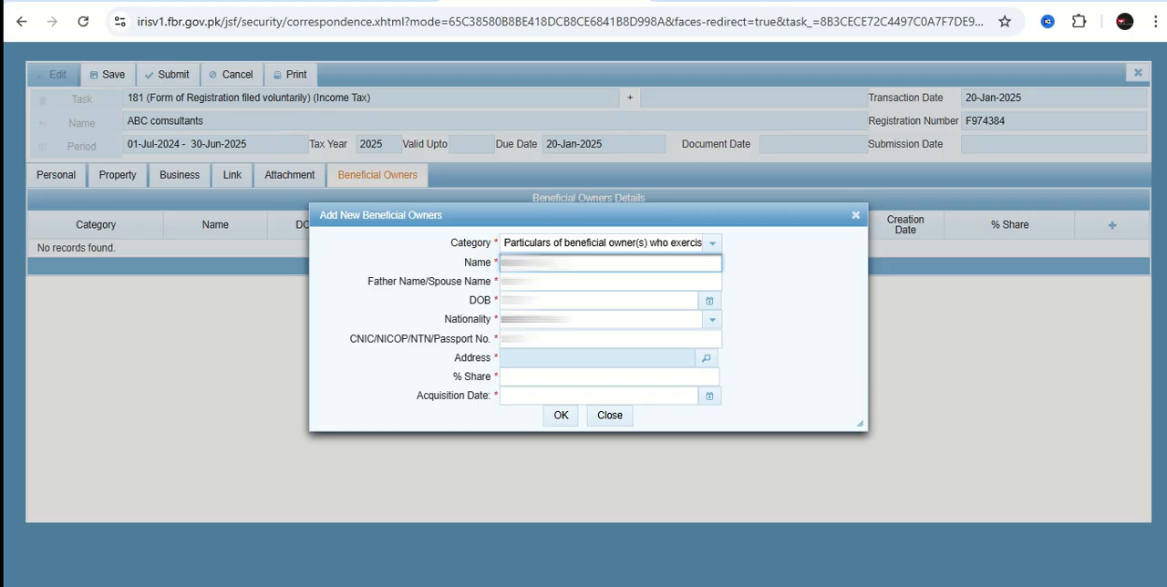
click(558, 281)
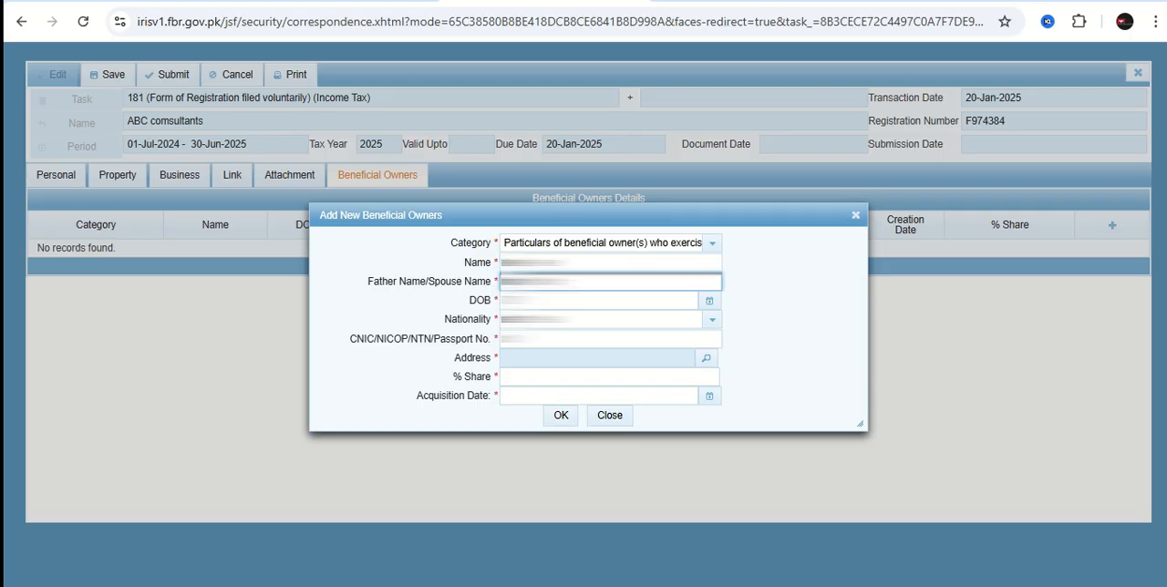
click(709, 301)
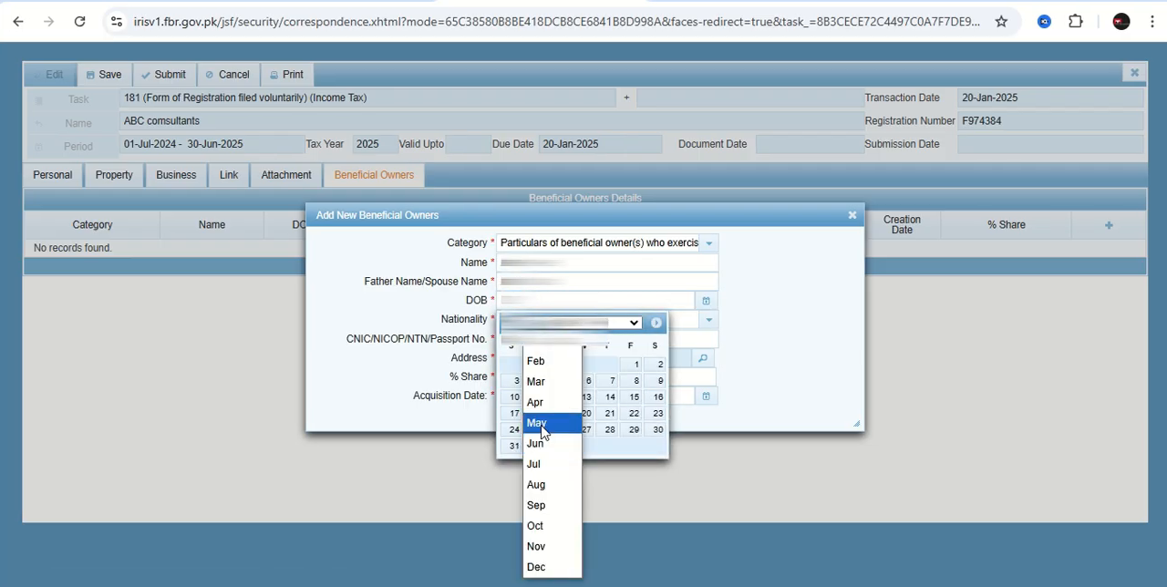
click(540, 424)
click(557, 386)
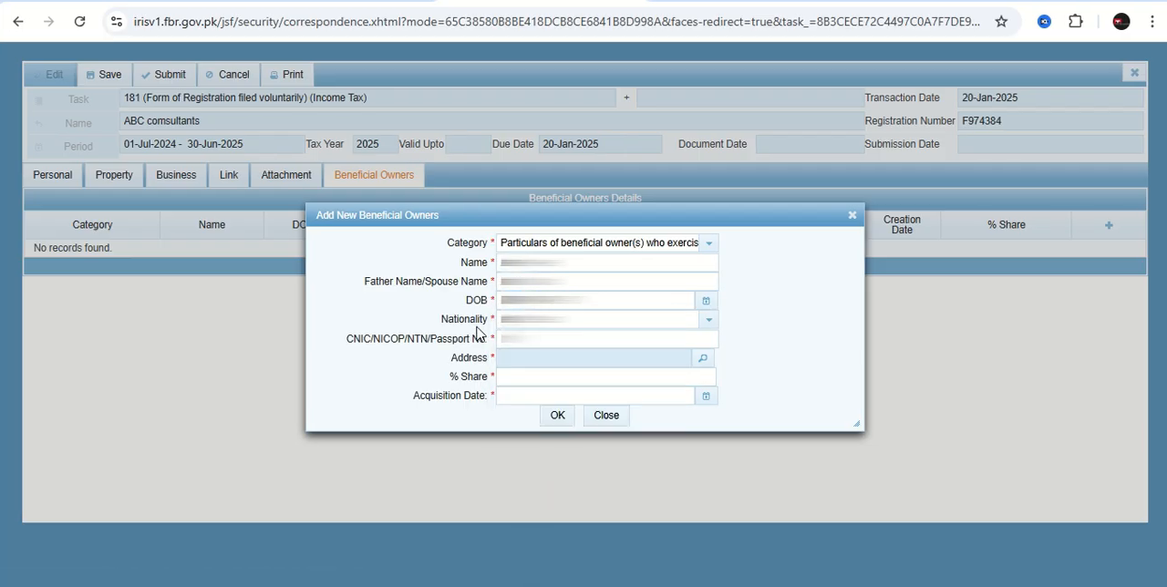
Choose the beneficial owner's nationality and enter their CNIC/NICOP/NTN/Passport number.
click(711, 321)
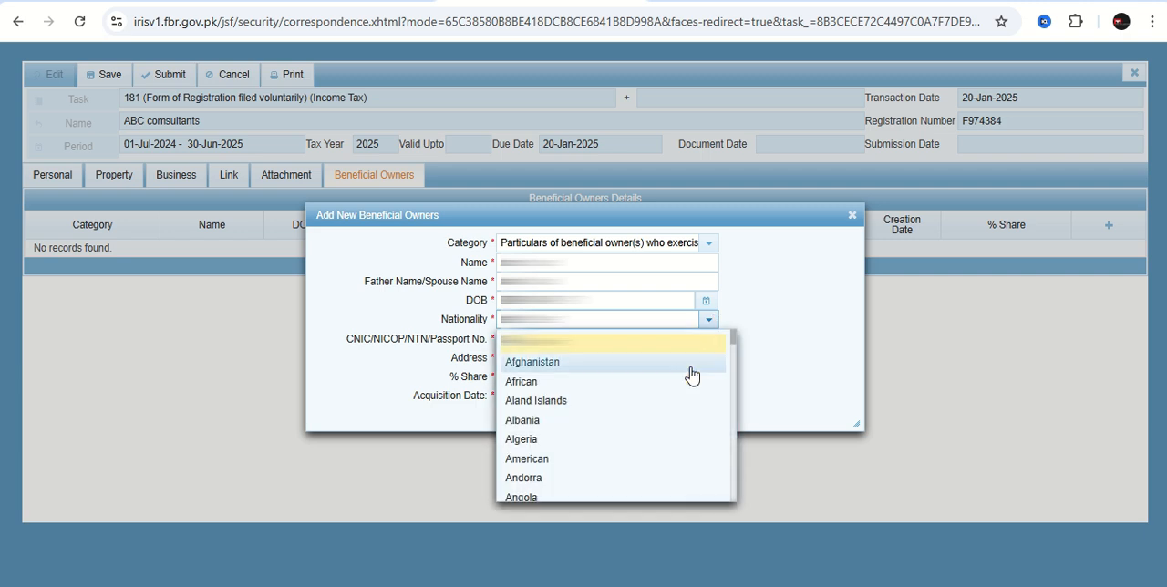
key(p)
click(538, 482)
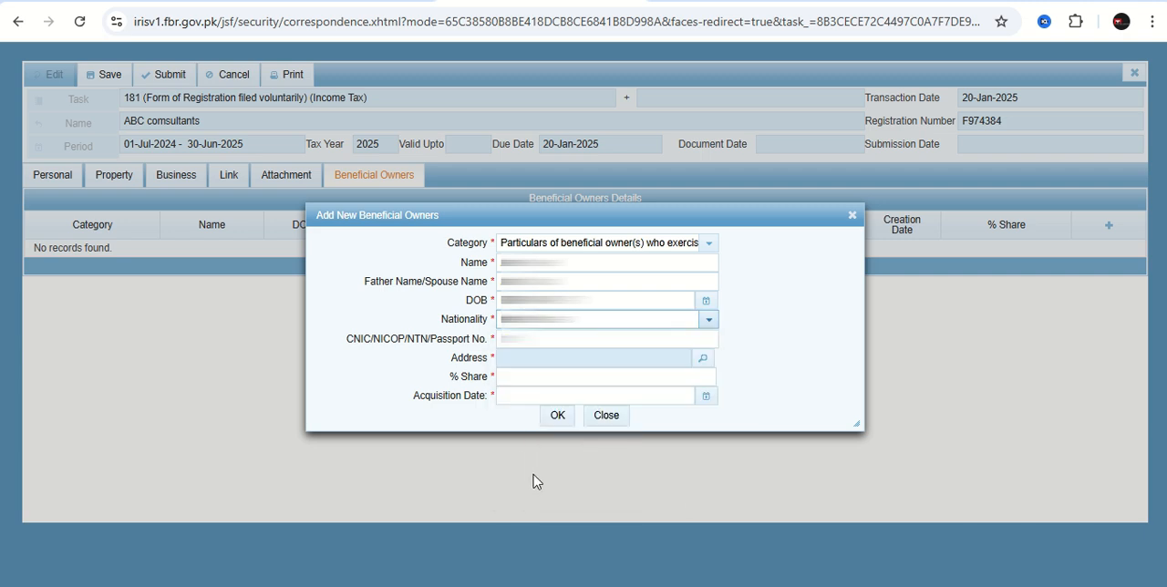
click(501, 337)
key(ctrl+v)
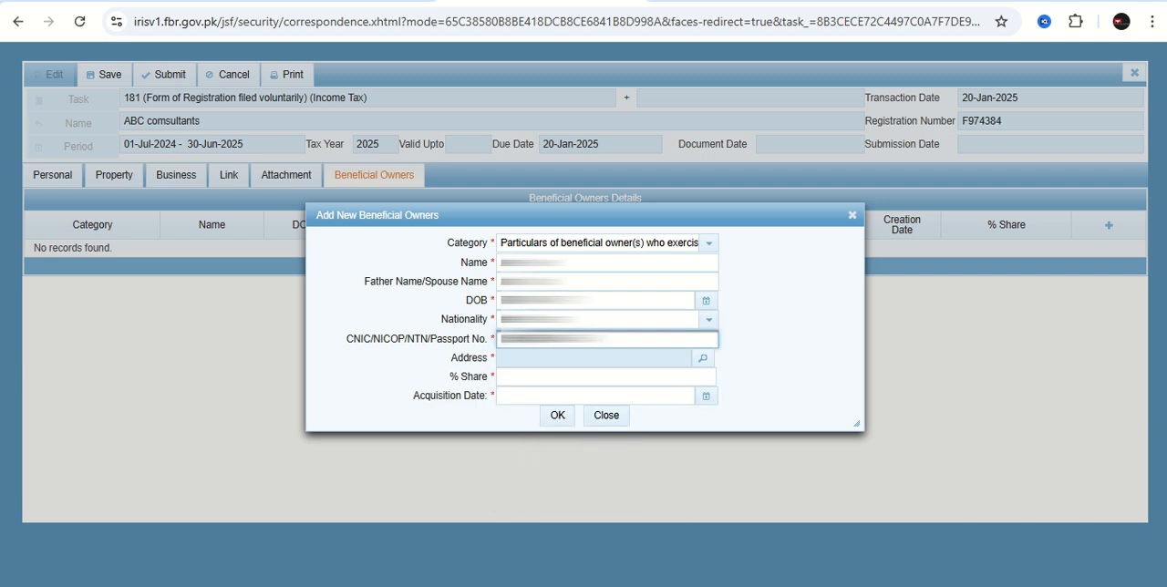
Start the beneficial owner's local address and set its type to Residential Property.
click(703, 361)
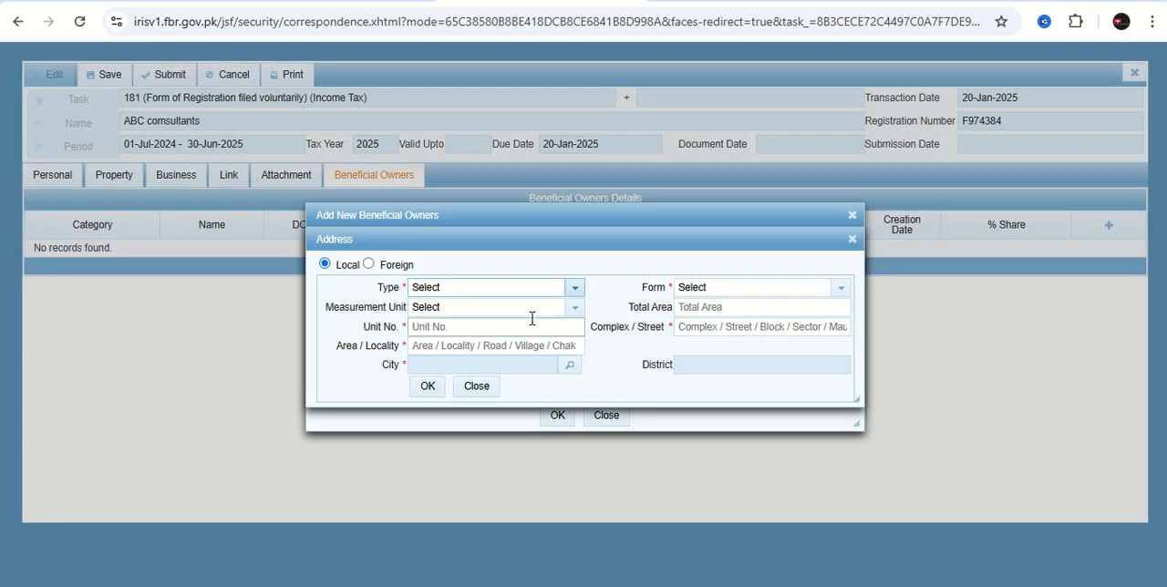
click(573, 289)
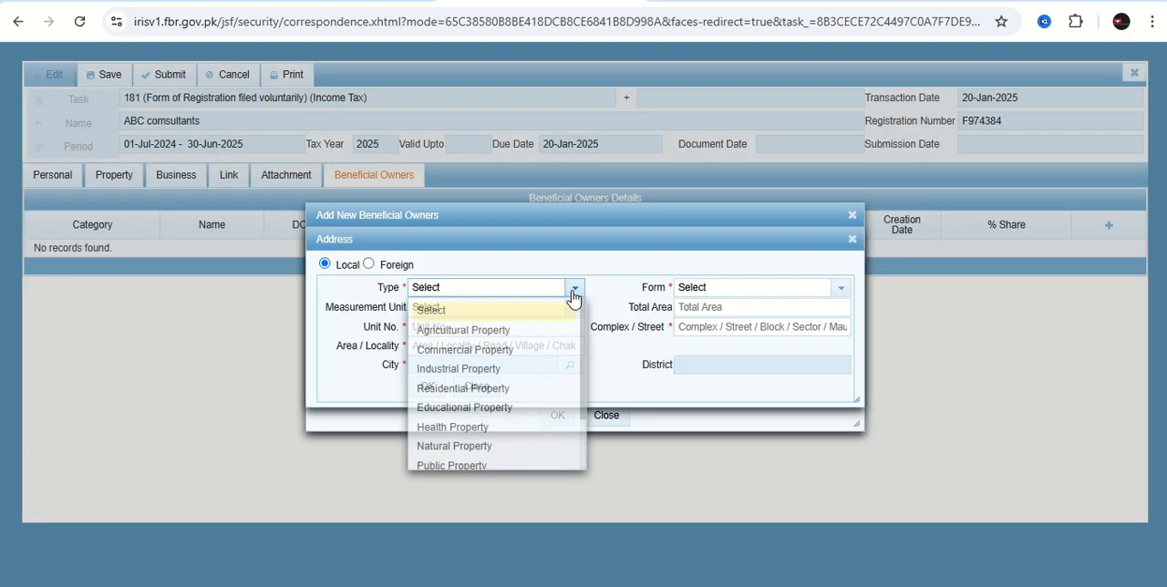
click(496, 356)
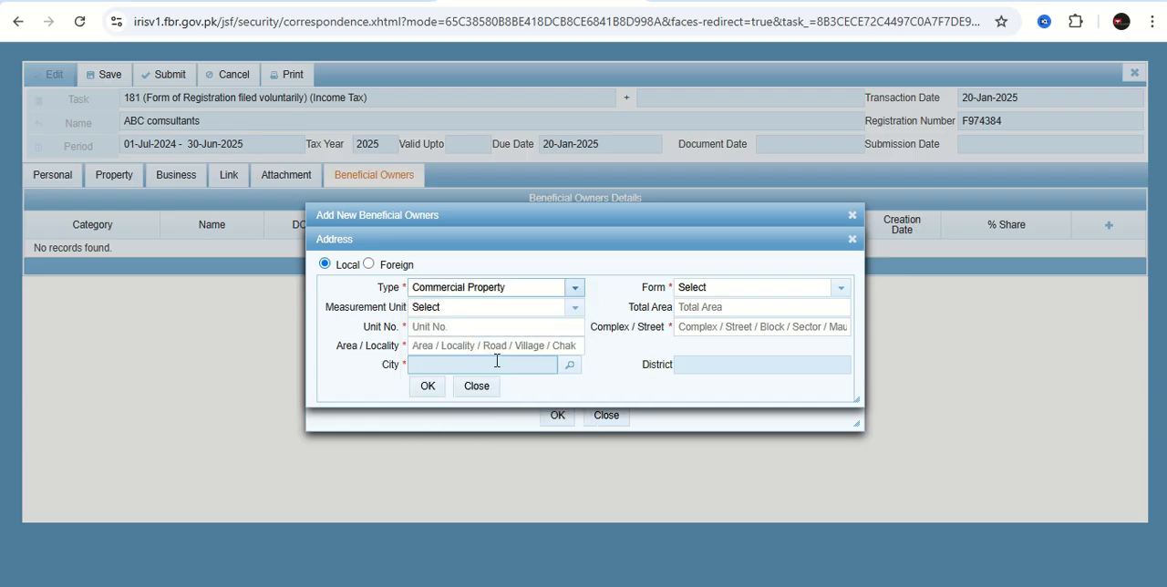
click(558, 288)
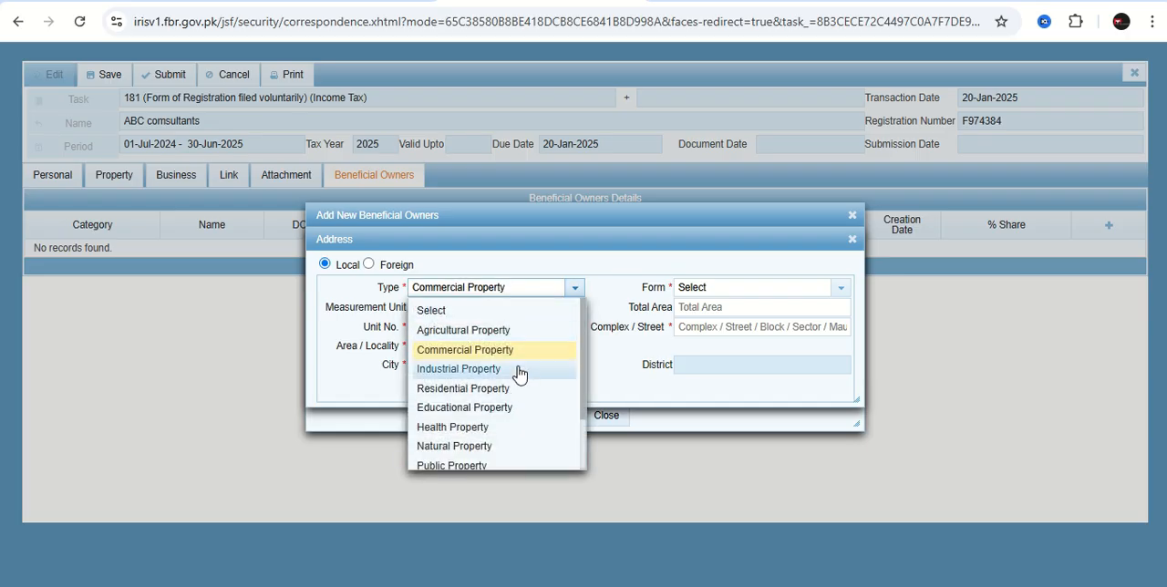
click(523, 370)
click(573, 290)
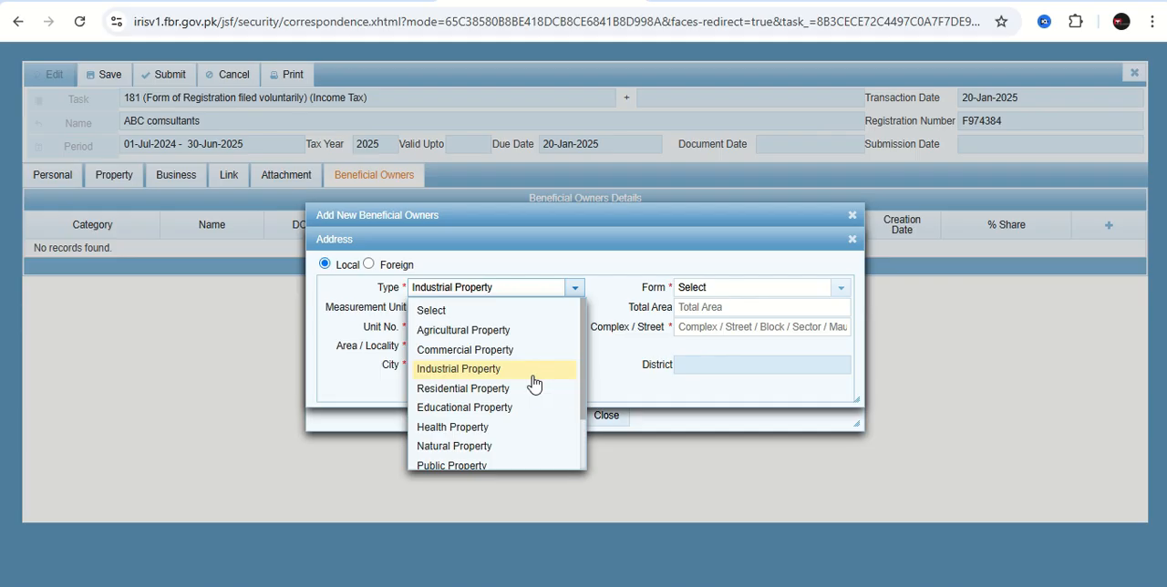
click(521, 389)
Set the address form to House and the total area to 5 Marla.
click(833, 290)
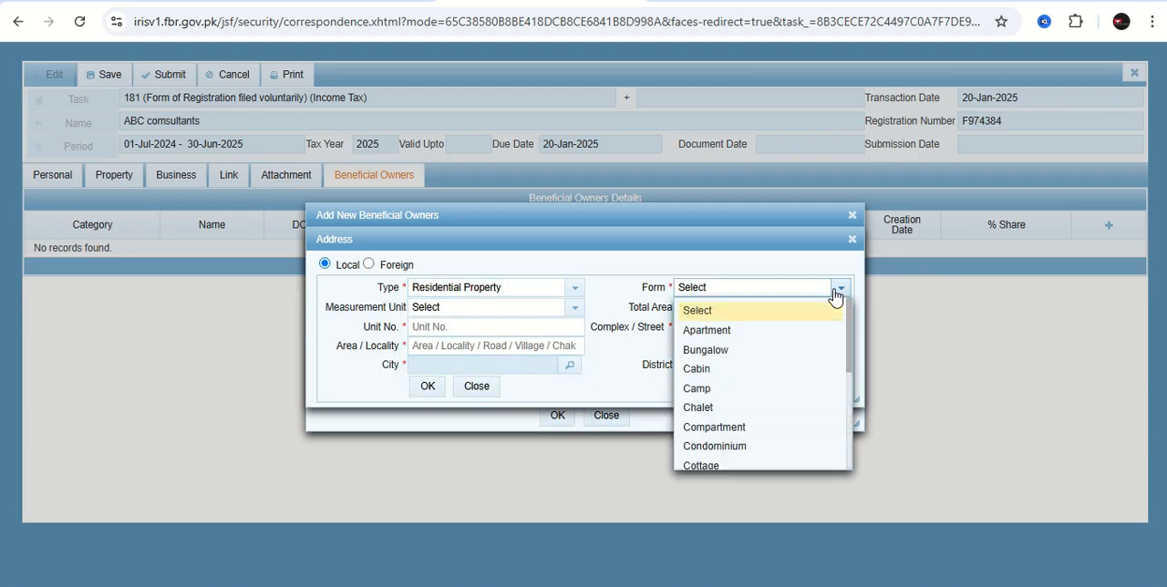
scroll(751, 387, down, 3)
click(720, 355)
click(726, 304)
text(5)
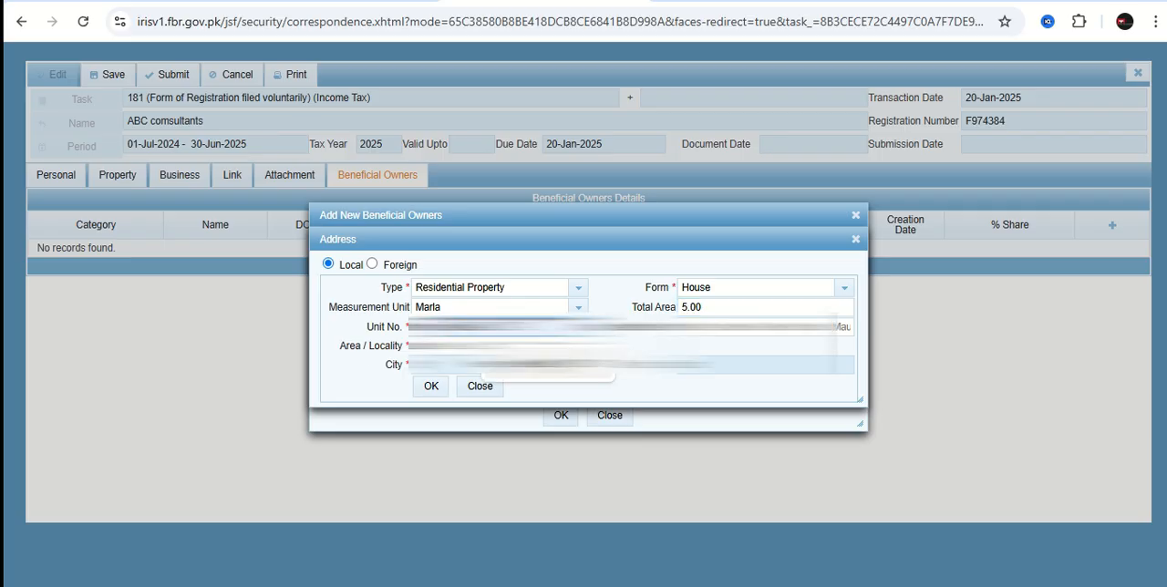
Fill in the complex / street and the area / locality of the beneficial owner's address.
click(820, 327)
click(810, 364)
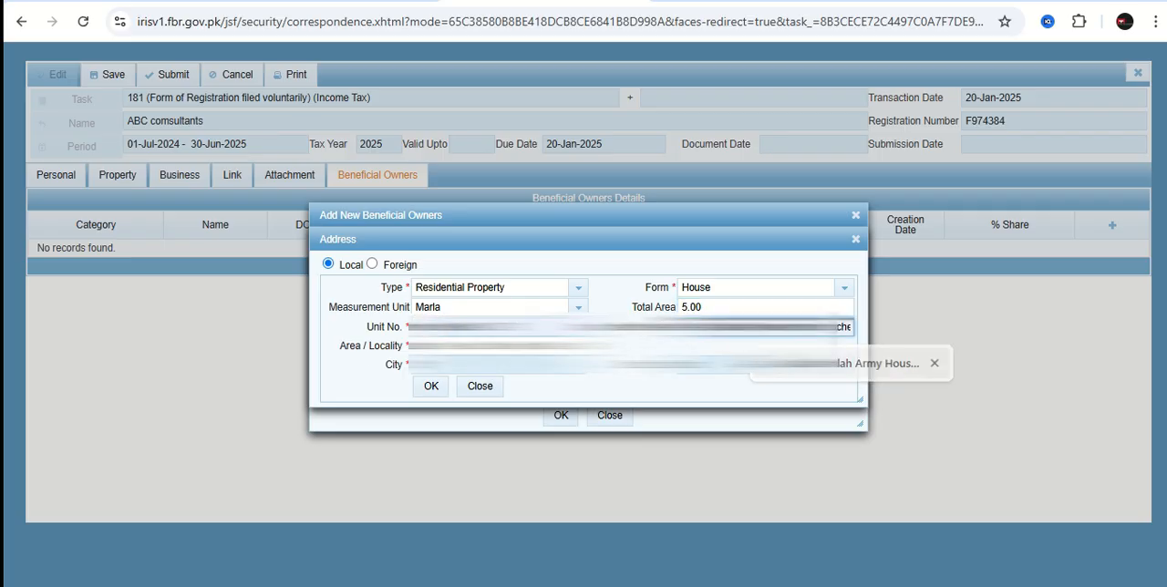
click(495, 346)
click(498, 376)
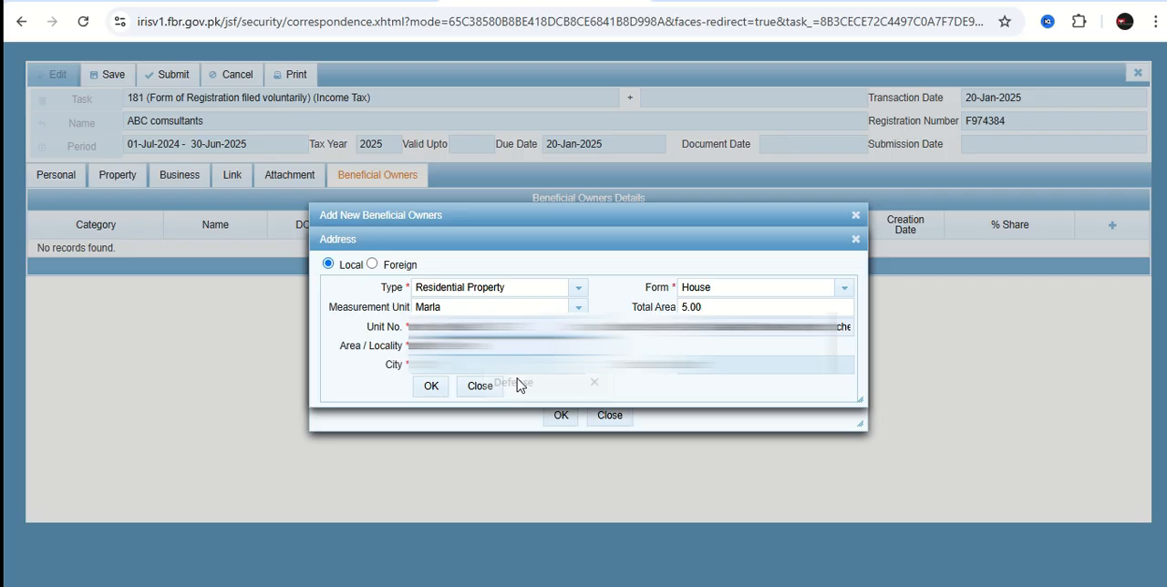
Search the city list for lahore, select the plain Lahore entry as the city, and confirm the beneficial owner's address.
click(575, 368)
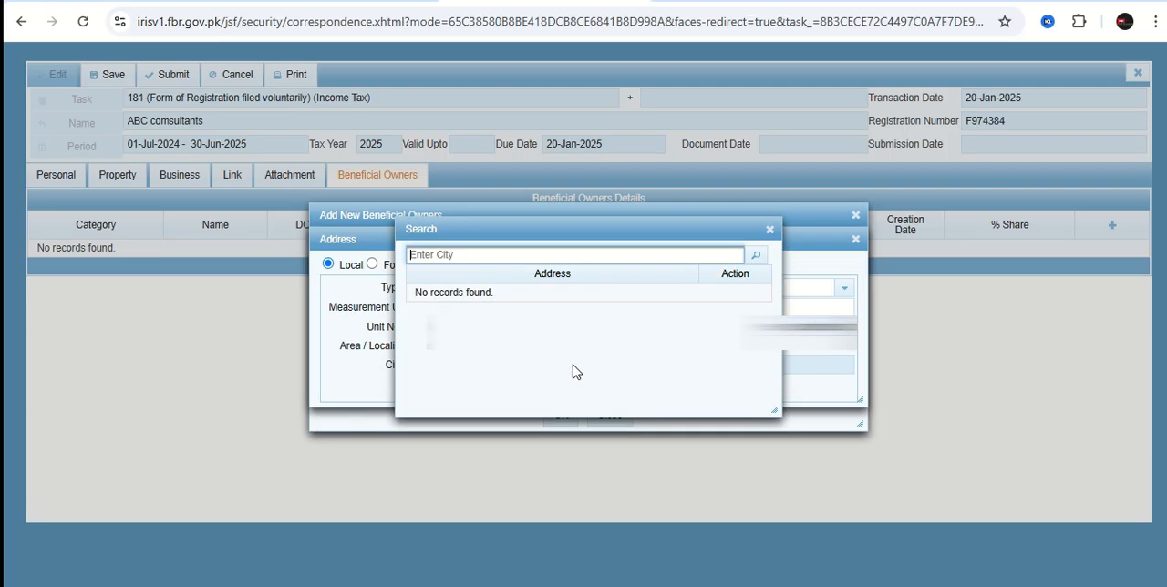
click(483, 255)
click(521, 300)
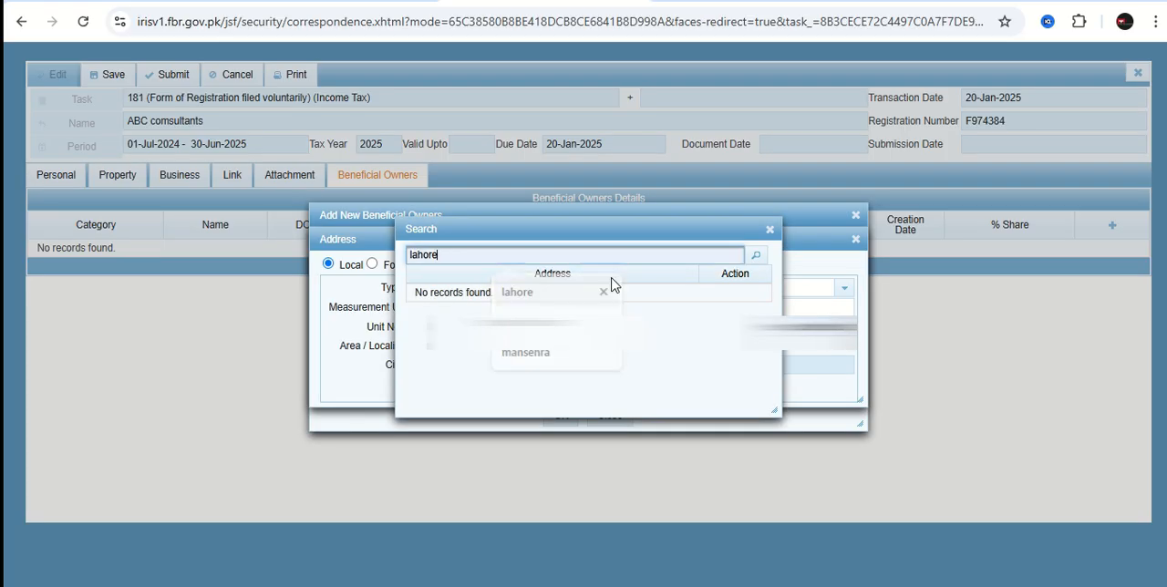
click(754, 256)
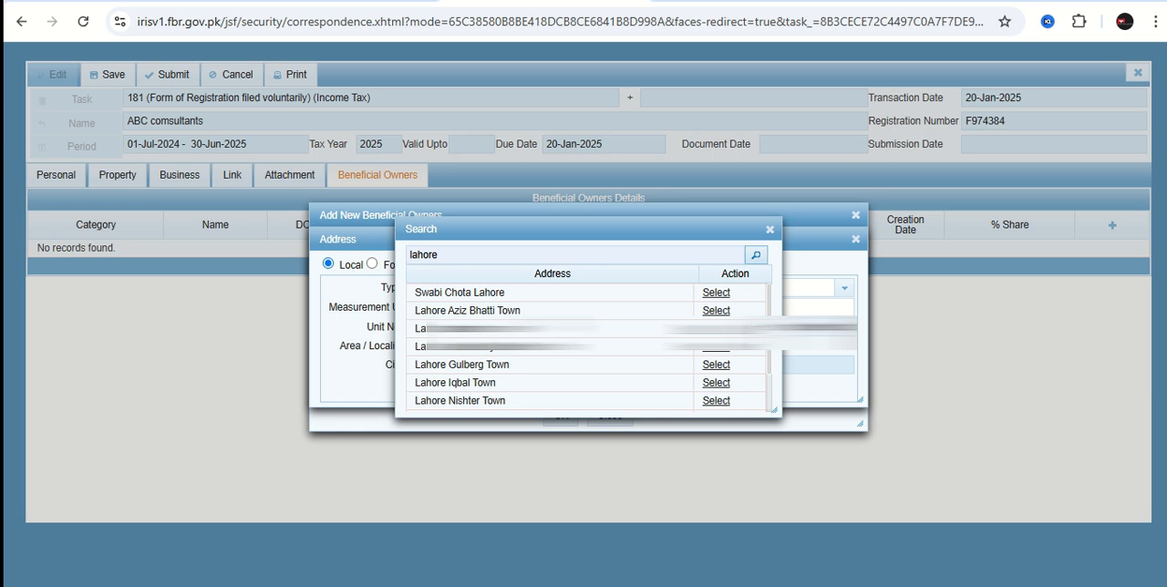
scroll(545, 378, down, 3)
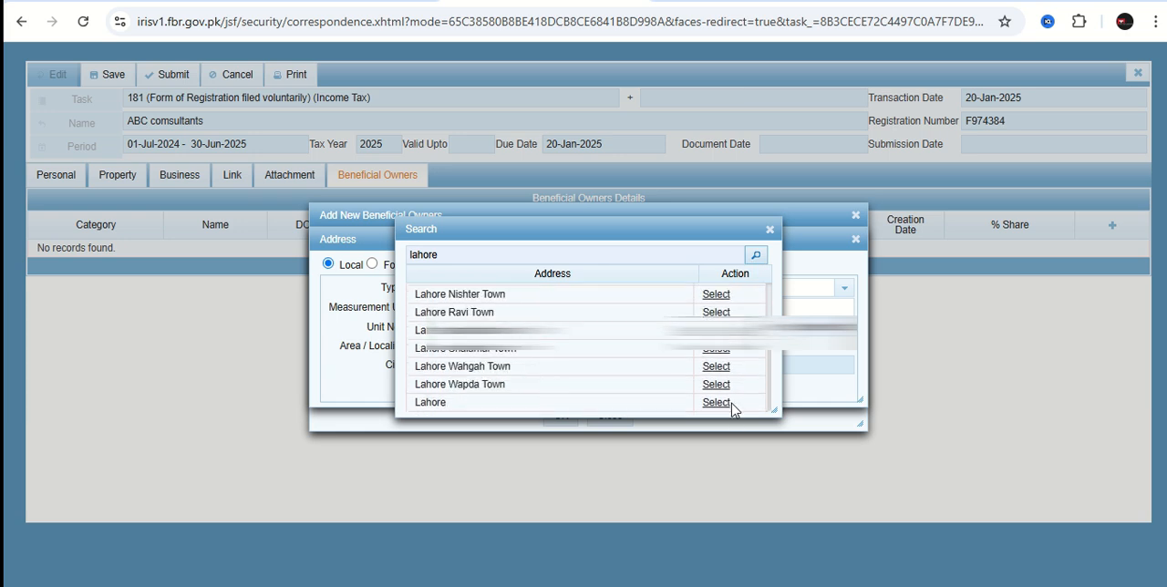
click(719, 404)
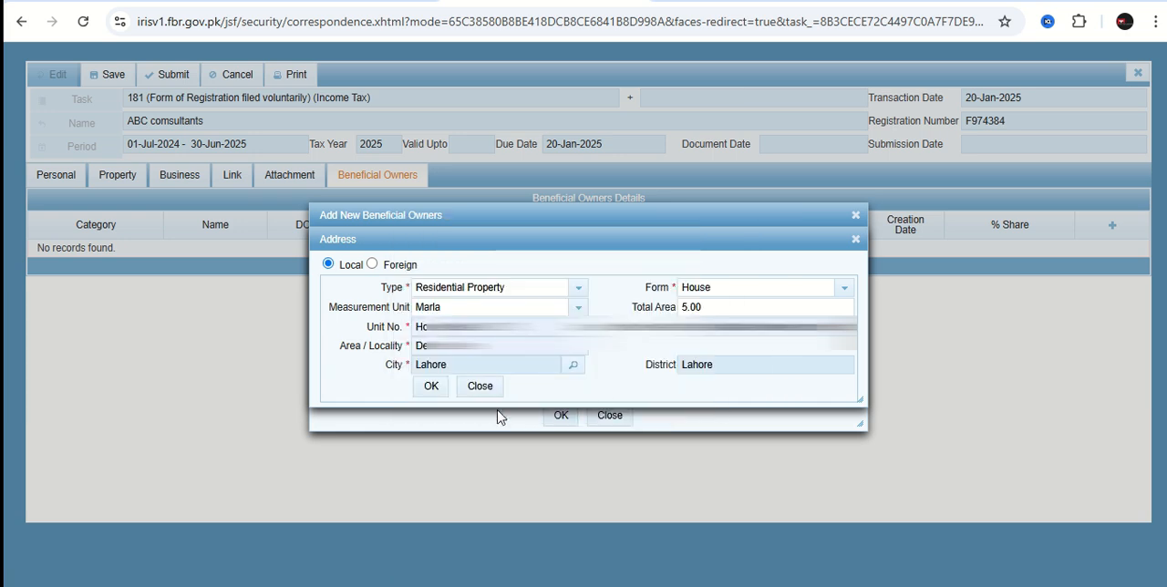
click(431, 389)
Set the beneficial owner's share to 50 percent and the acquisition date to 20-01-2025, and add the record.
click(553, 376)
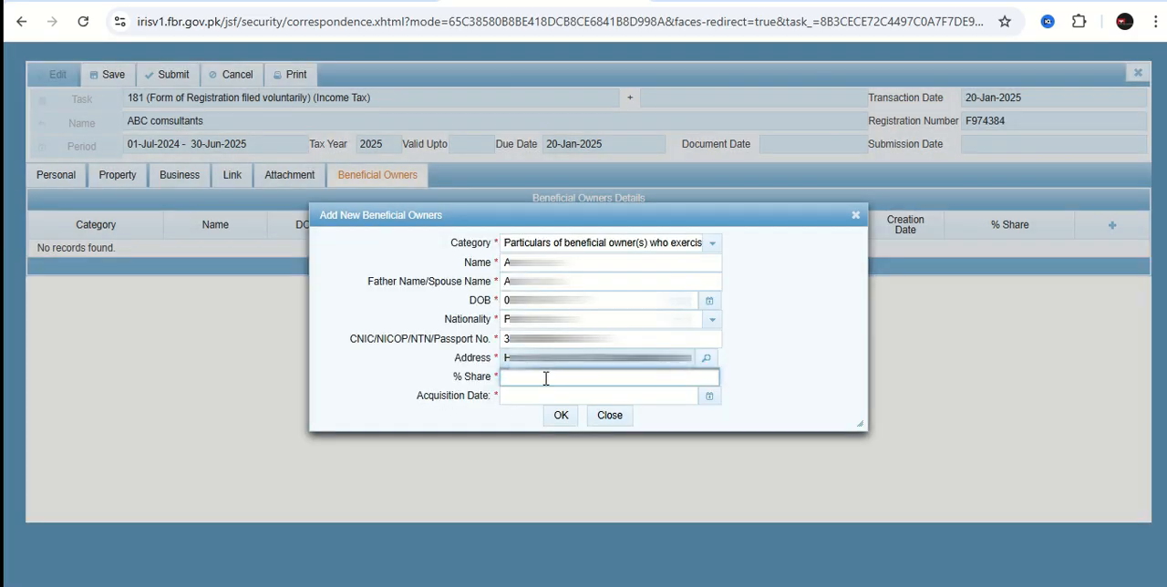
click(708, 396)
click(541, 507)
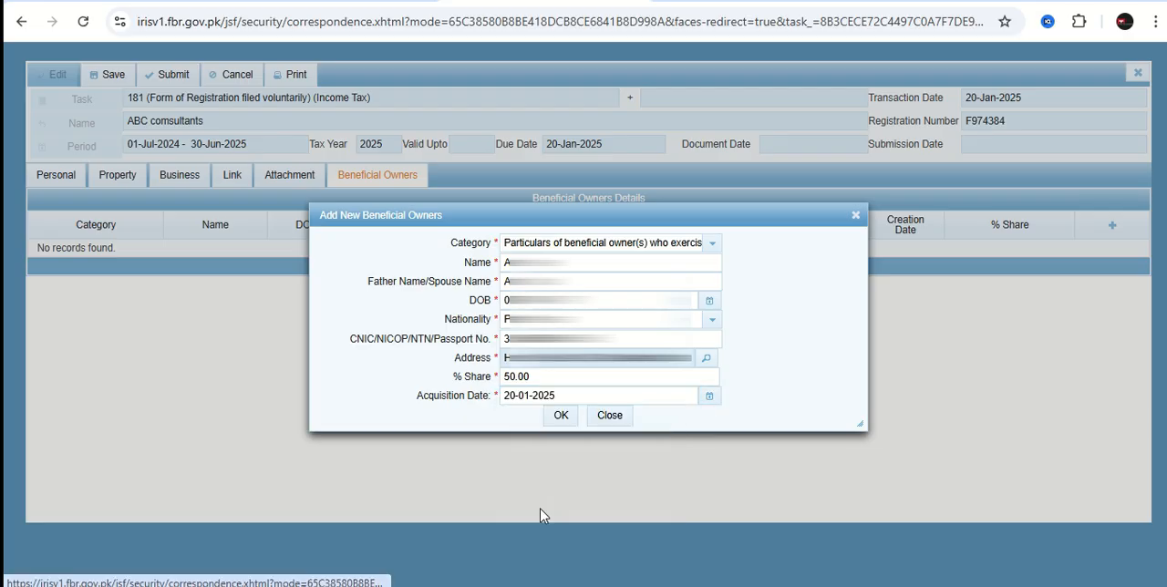
click(559, 418)
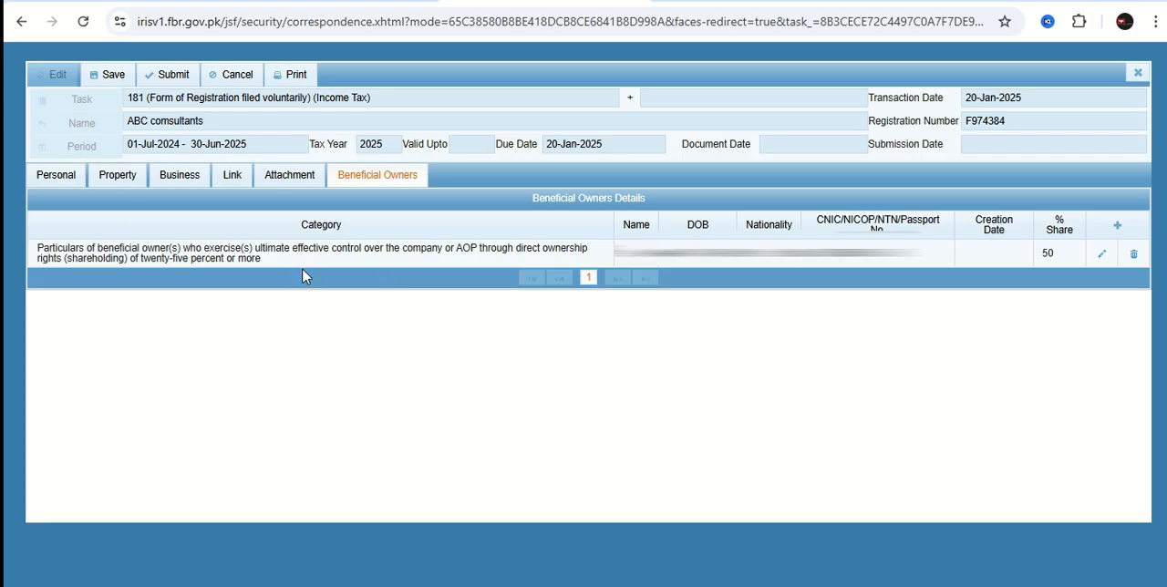
Save the form 181 registration for ABC comsultants and close it.
click(113, 77)
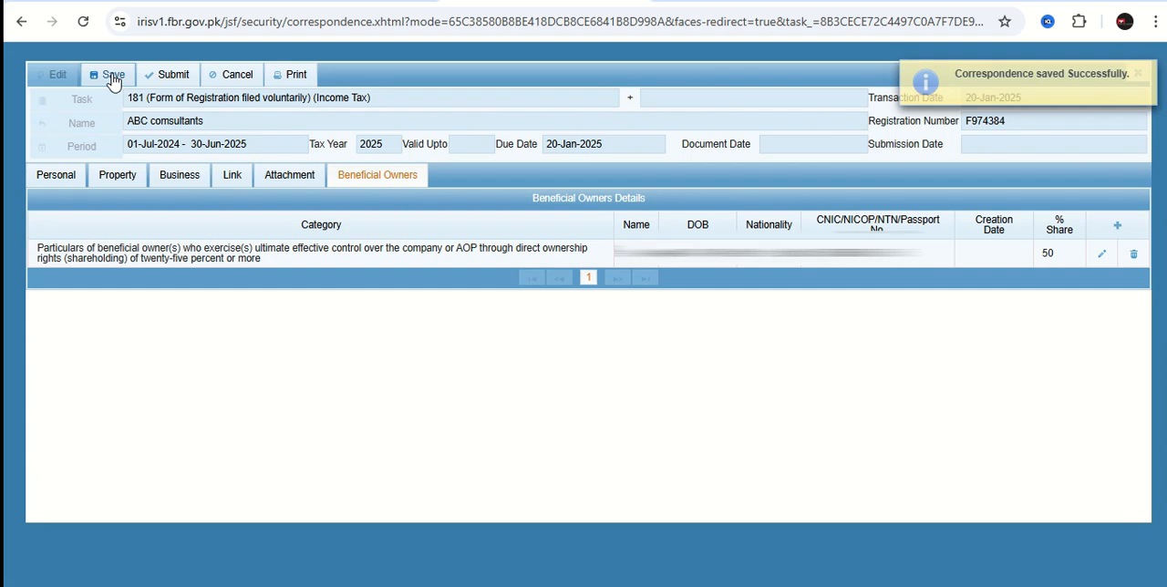
click(1137, 72)
click(486, 347)
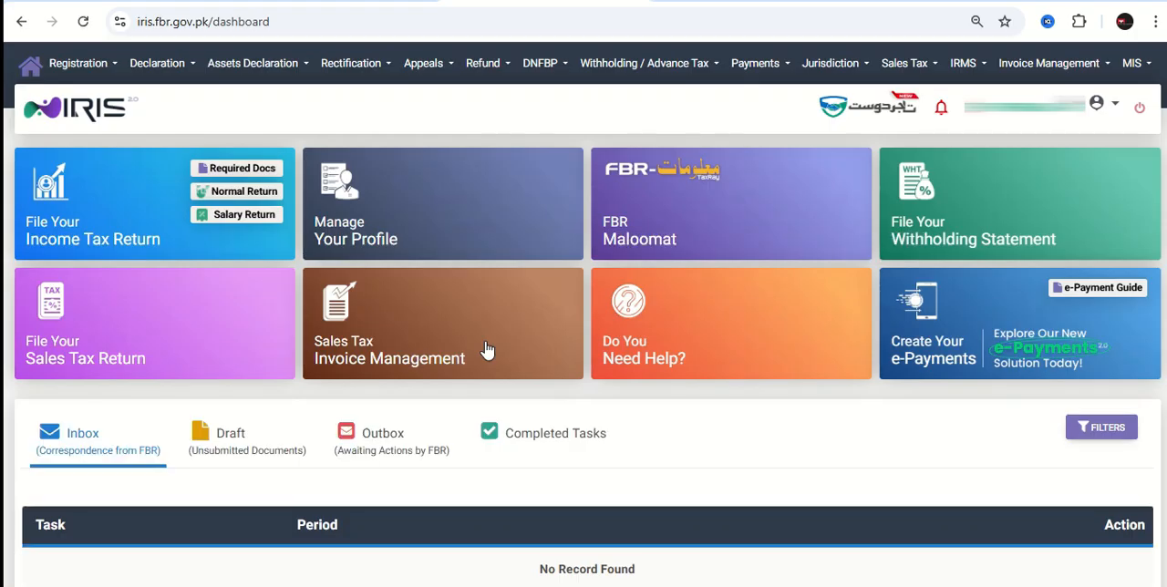
Accept the pending AOP verification of ABC comsultants in the Information Center as a member, and close the Information Center.
click(1146, 68)
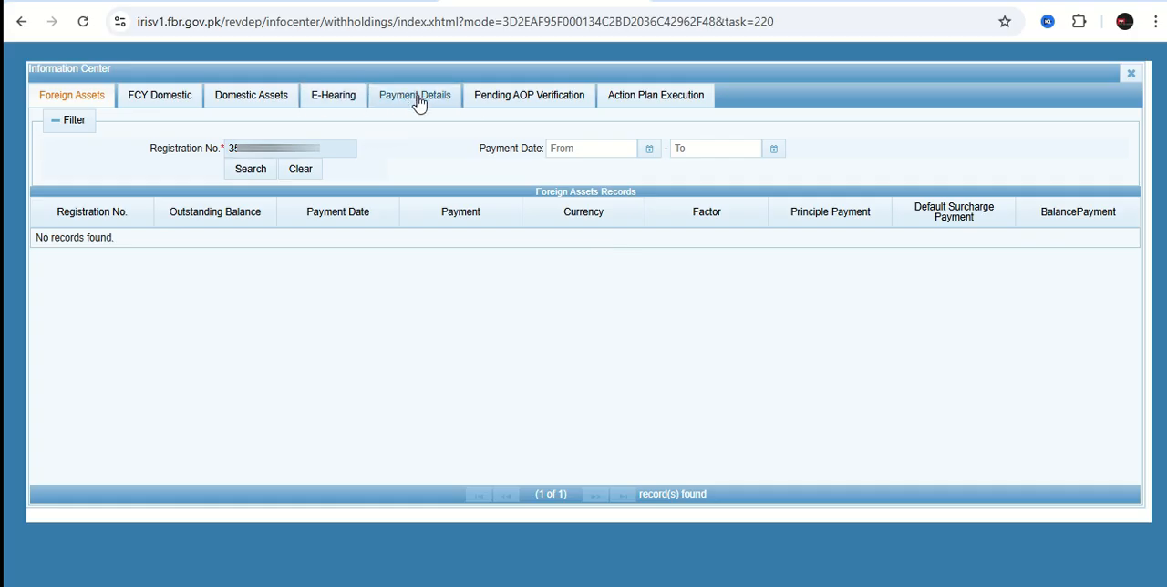
click(519, 101)
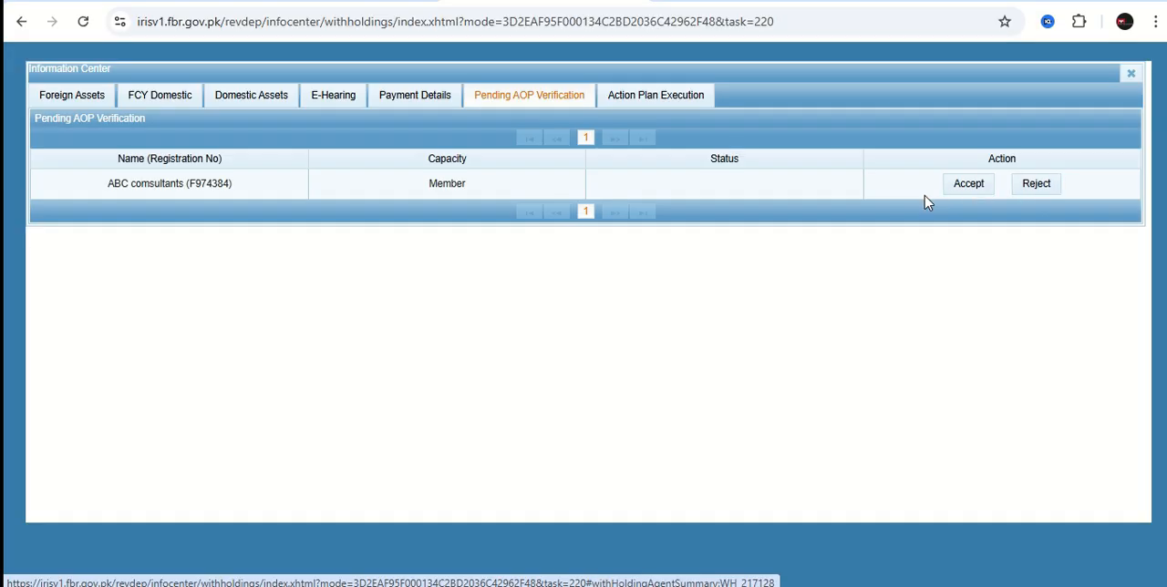
click(967, 190)
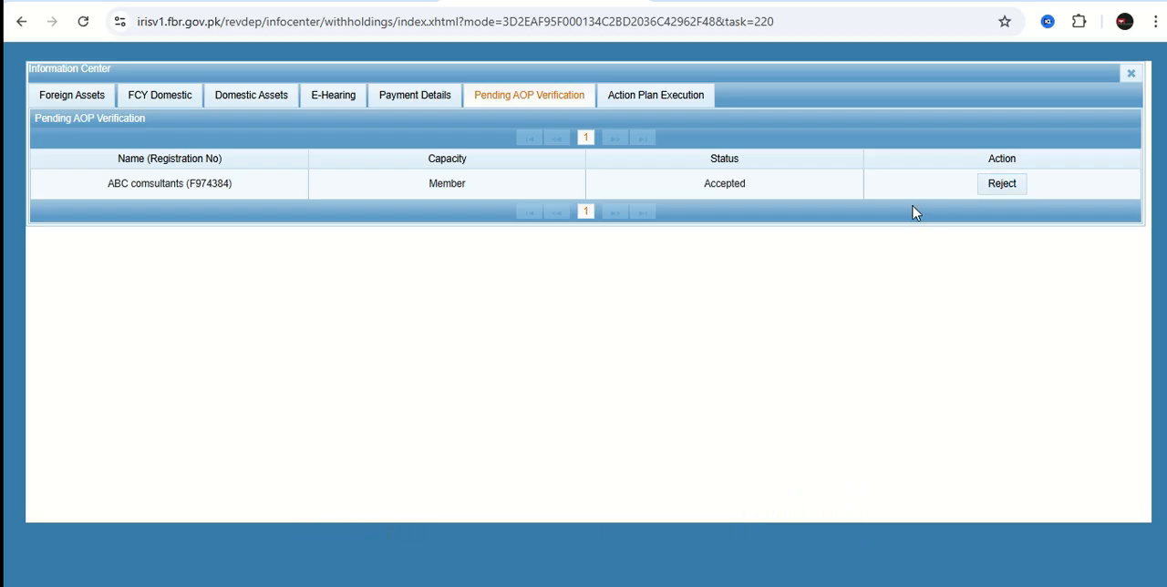
click(1132, 73)
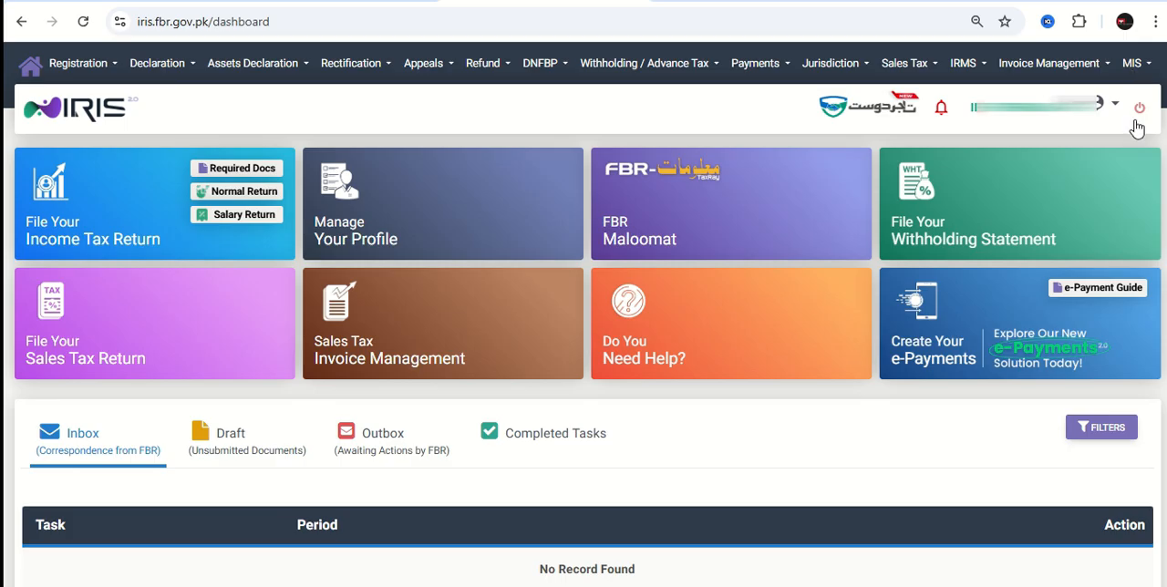
Reopen the Information Center to check the AOP verification status of ABC comsultants, and return to the dashboard.
click(1135, 70)
click(288, 144)
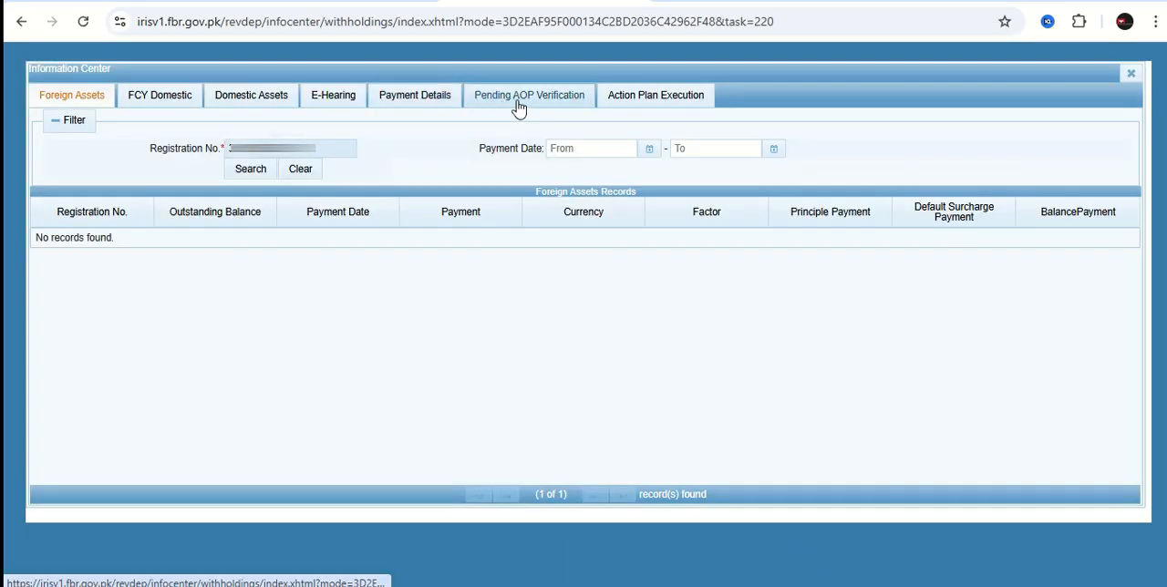
click(517, 103)
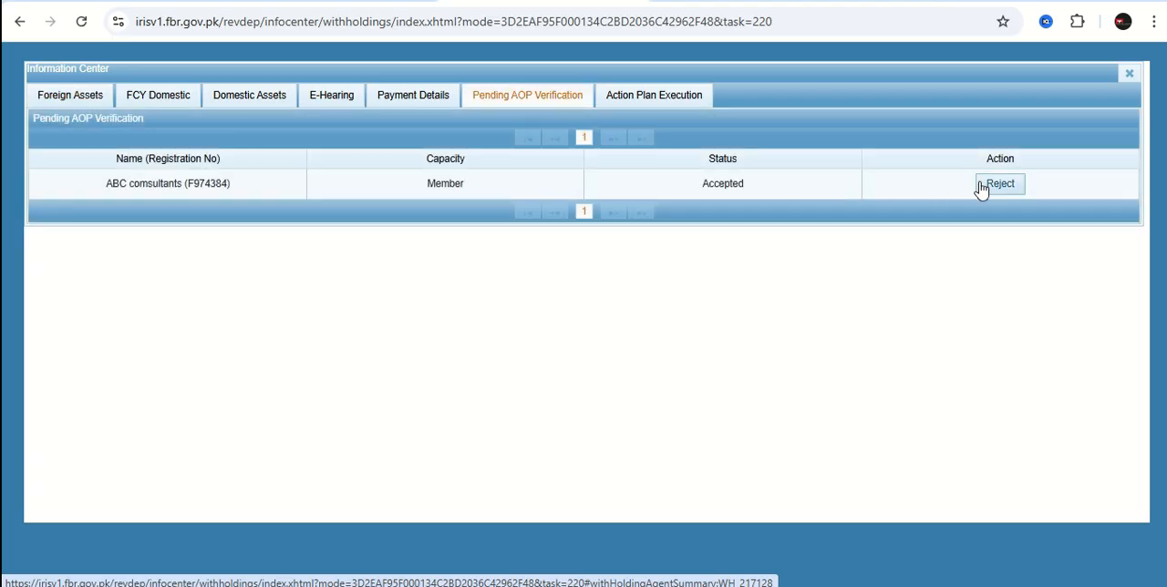
click(1129, 75)
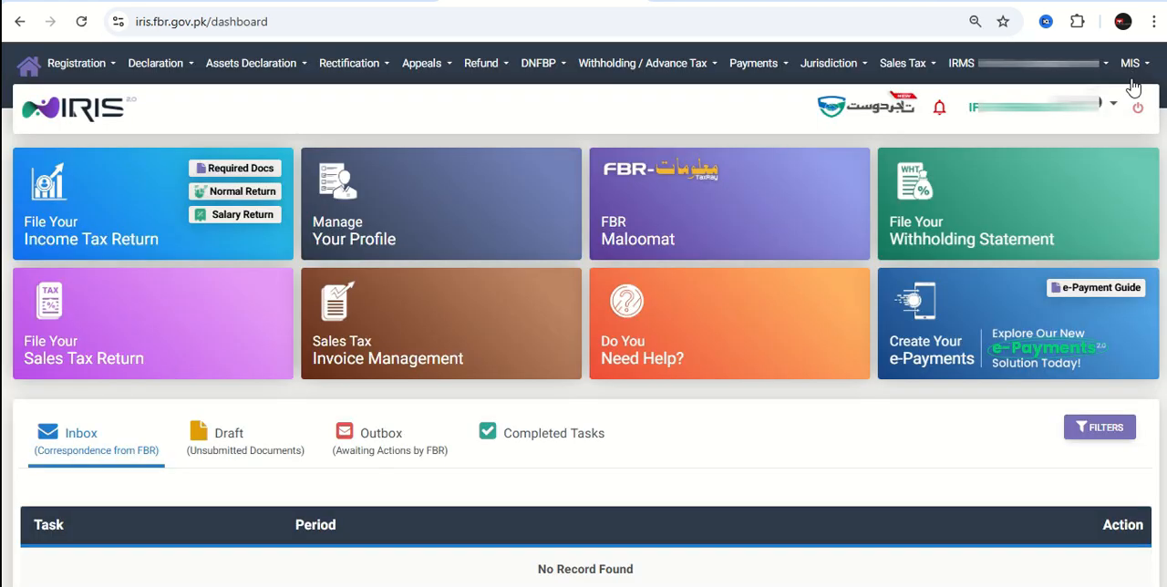
Reopen the unsubmitted draft of form 181 for ABC comsultants for editing.
click(258, 450)
scroll(515, 460, down, 2)
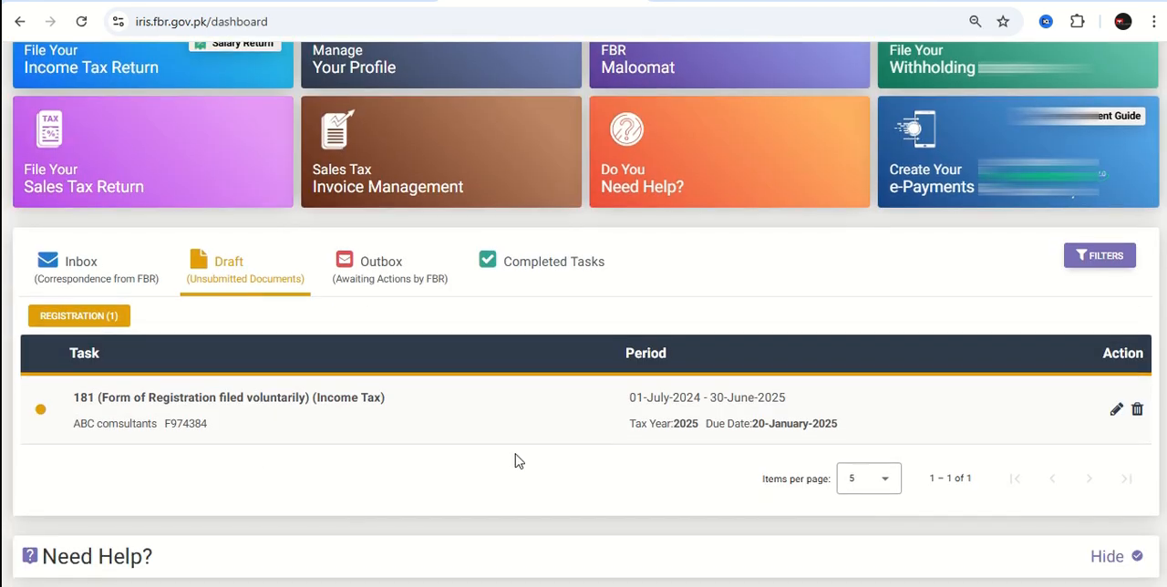
click(1111, 415)
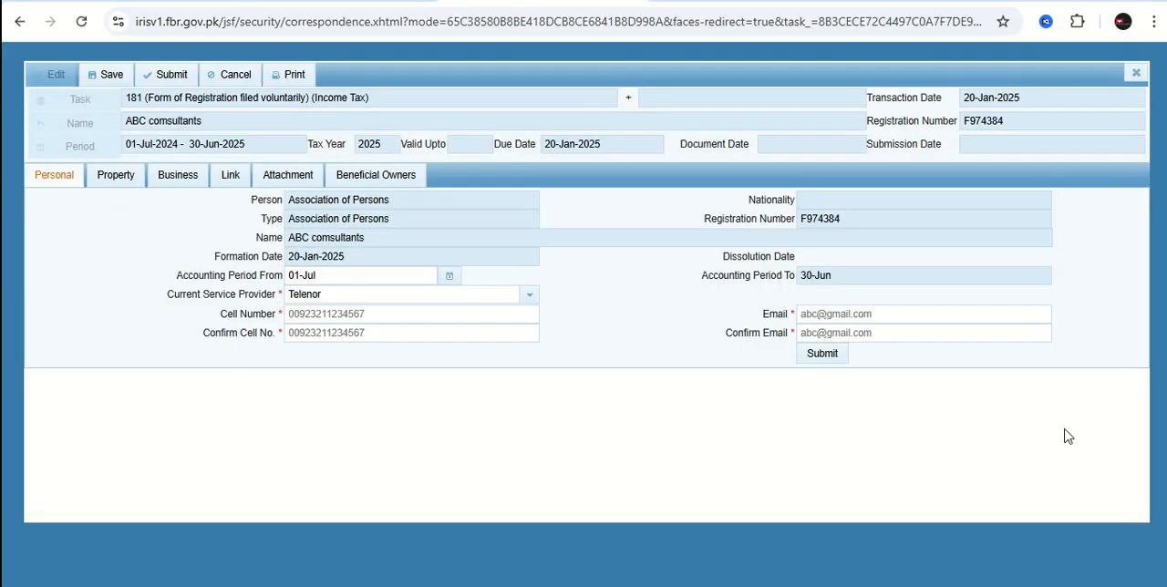